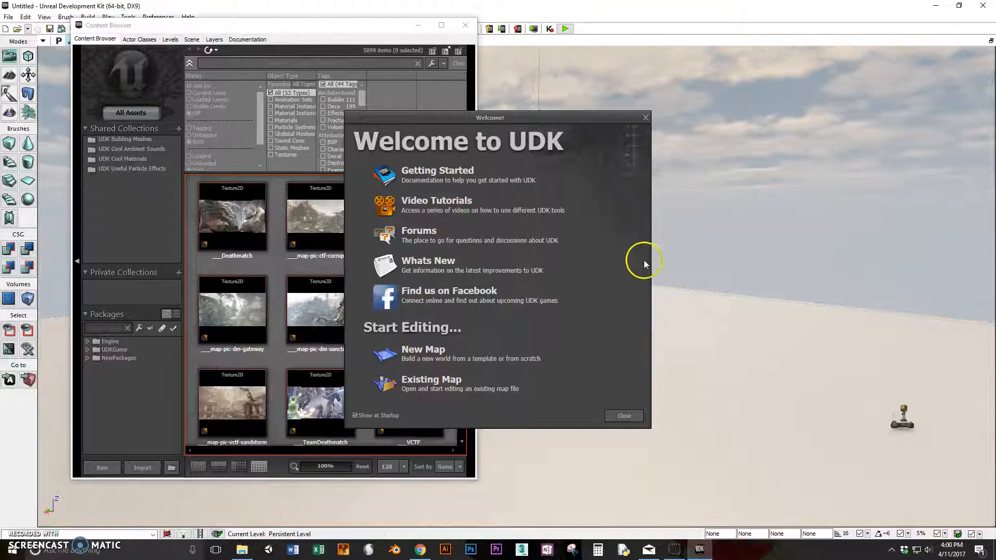
Step: Close the welcome and Content Browser windows, and move the builder brush off the solid cube onto empty floor beside it
left_click(644, 118)
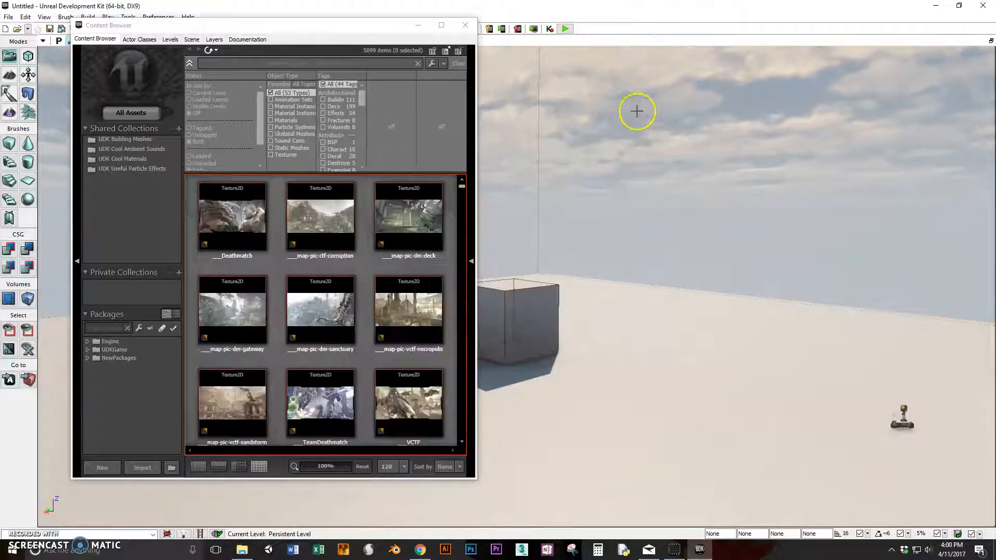
left_click(466, 25)
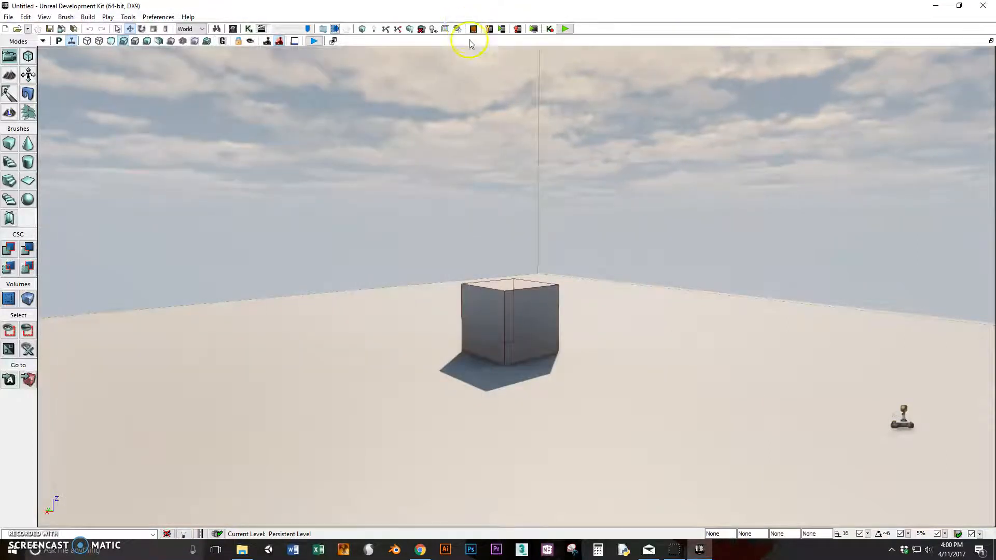
left_click(505, 318)
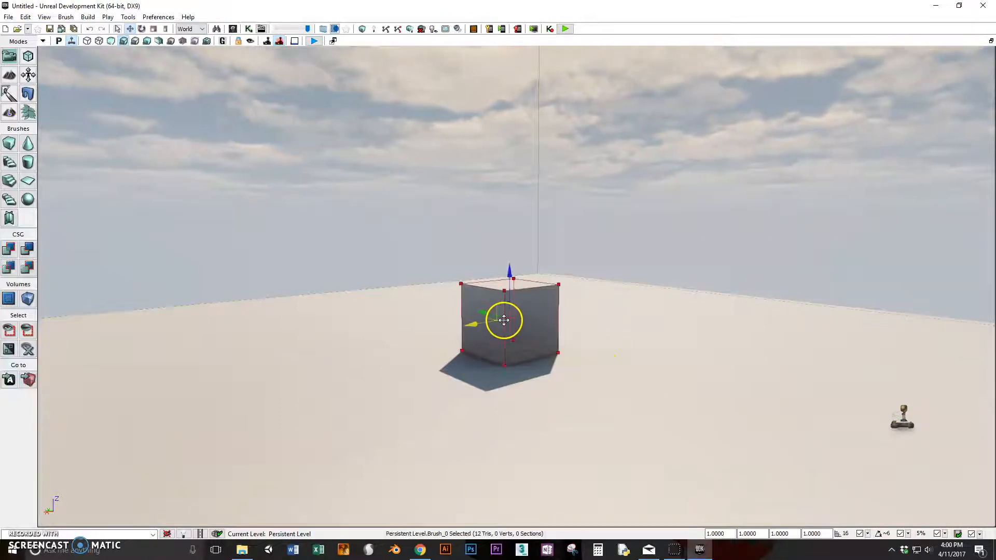
left_click_drag(492, 321, 258, 377)
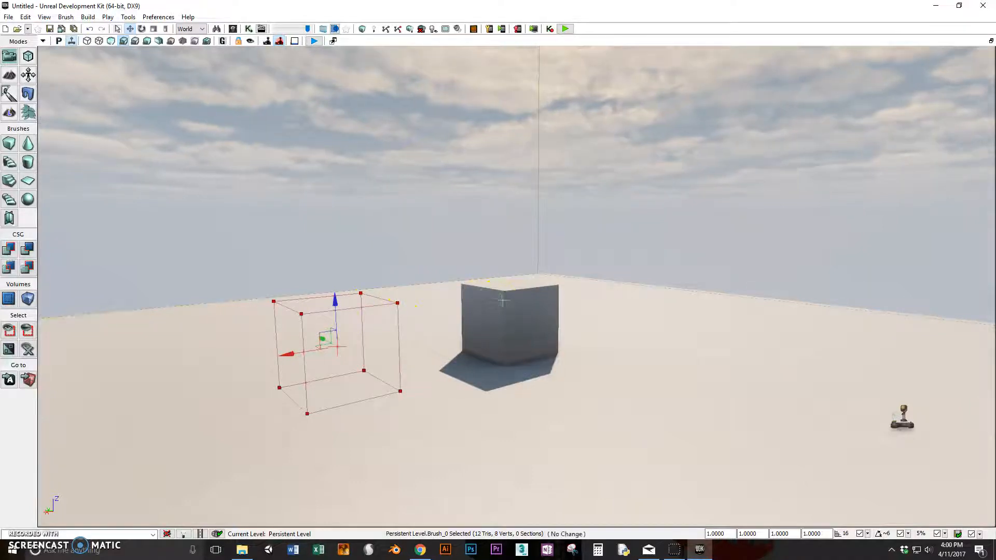
Step: Switch to the four-viewport layout and delete the solid static mesh cube from the level
left_click(503, 301)
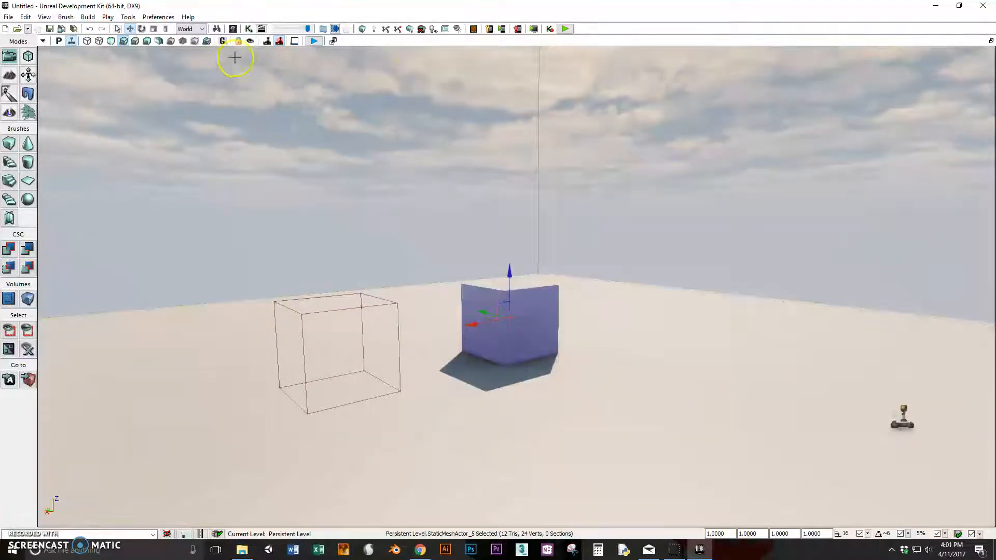
left_click(991, 40)
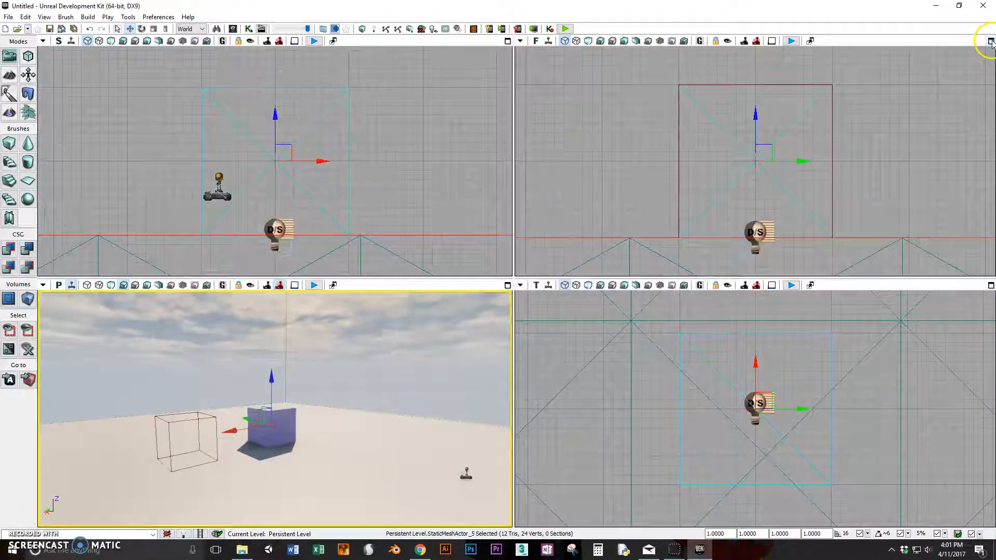
left_click(379, 185)
scroll(364, 174, "down", 5)
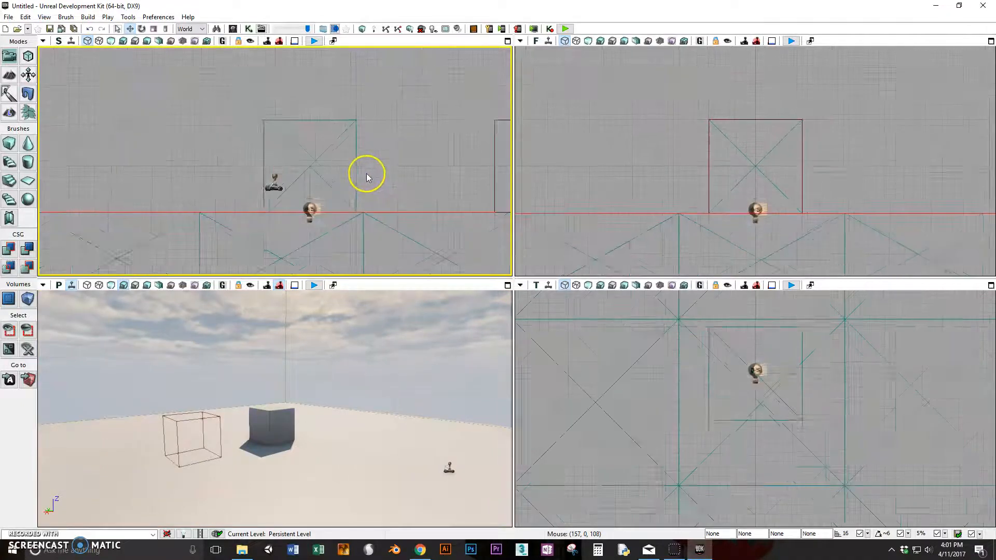
scroll(364, 173, "up", 1)
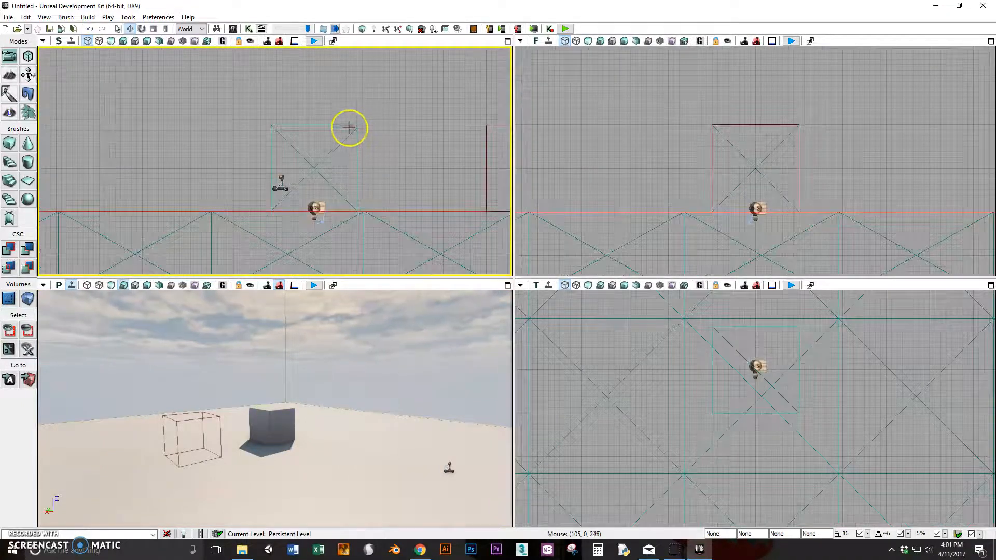
left_click(349, 125)
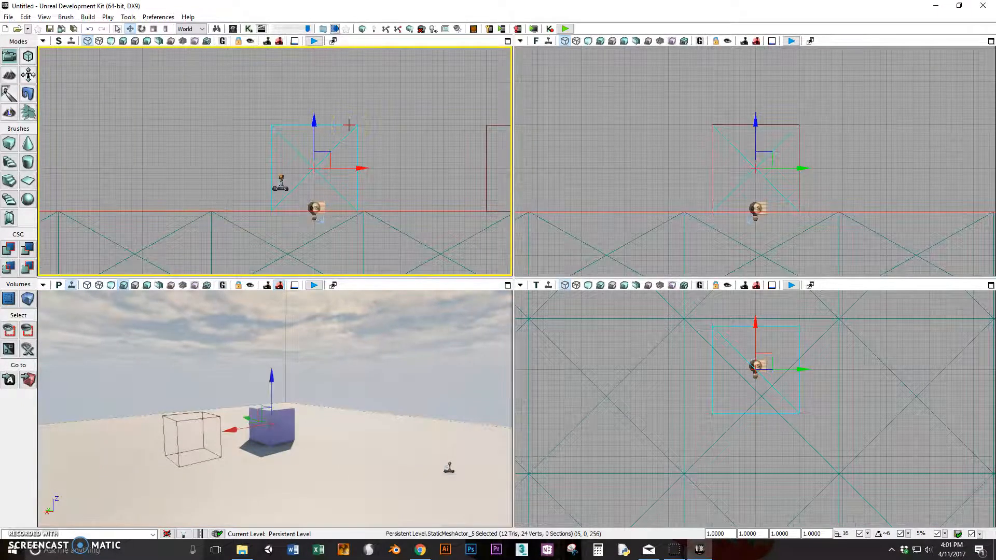
key("Delete")
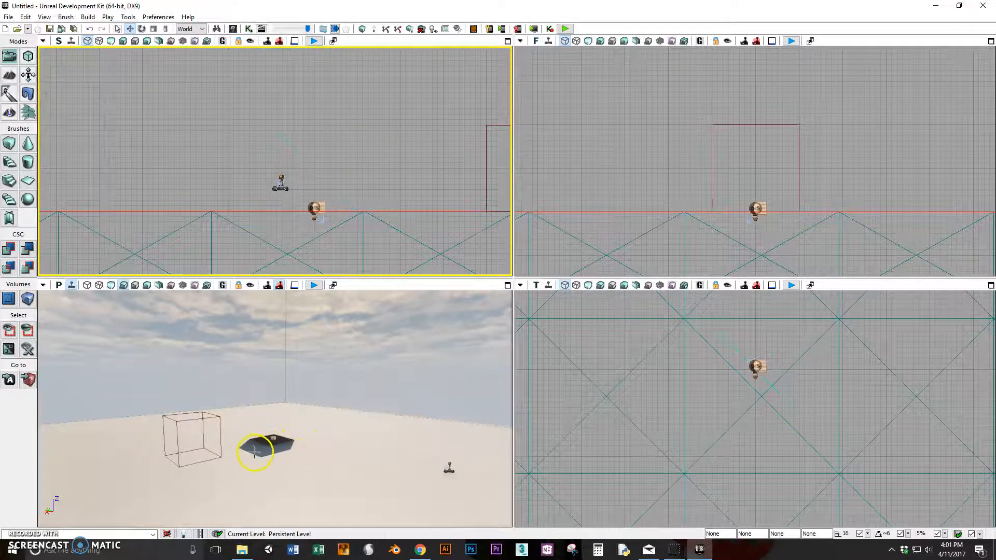
Step: Rebuild the level's lighting at Preview quality with the existing options and dismiss the map check
left_click(88, 17)
left_click(107, 52)
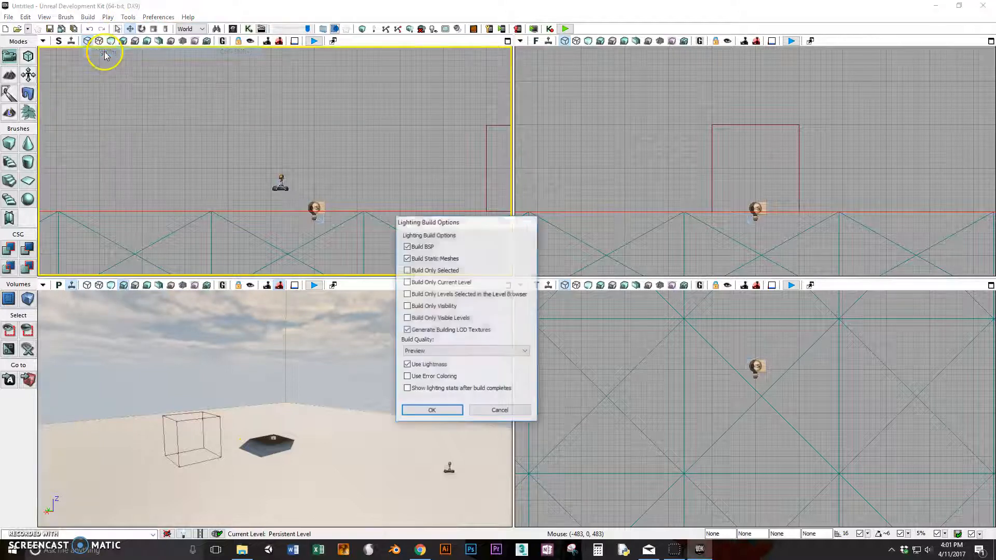
left_click(432, 409)
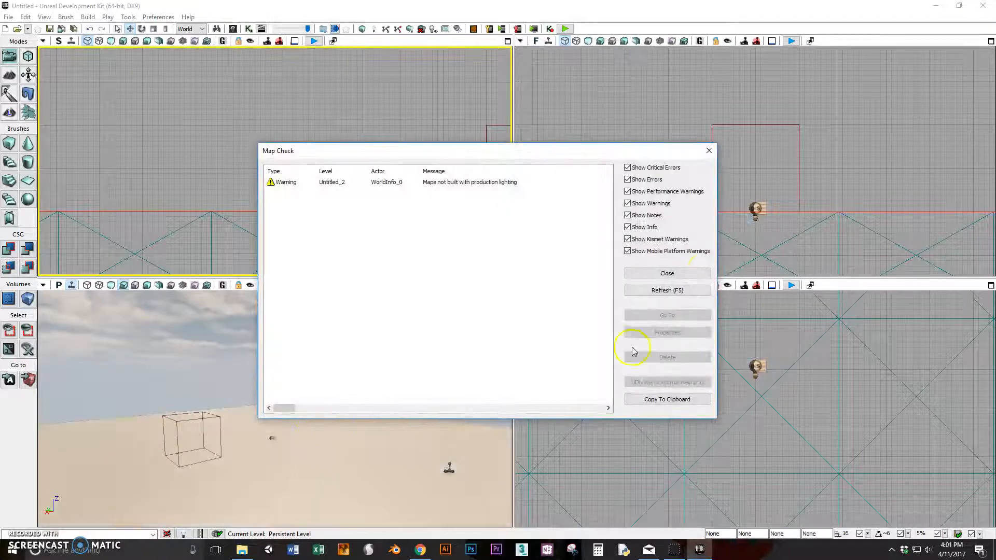
left_click(668, 274)
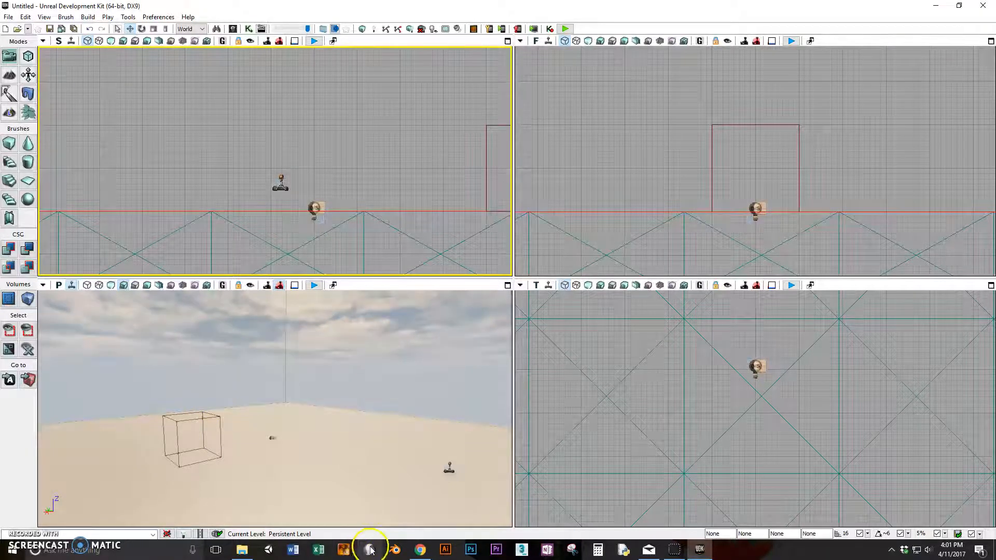
Step: Check the room dimensions in the Edmodo post in Chrome, and back in UDK configure the cube brush as hollow, 1024 × 1024 × 512
left_click(421, 550)
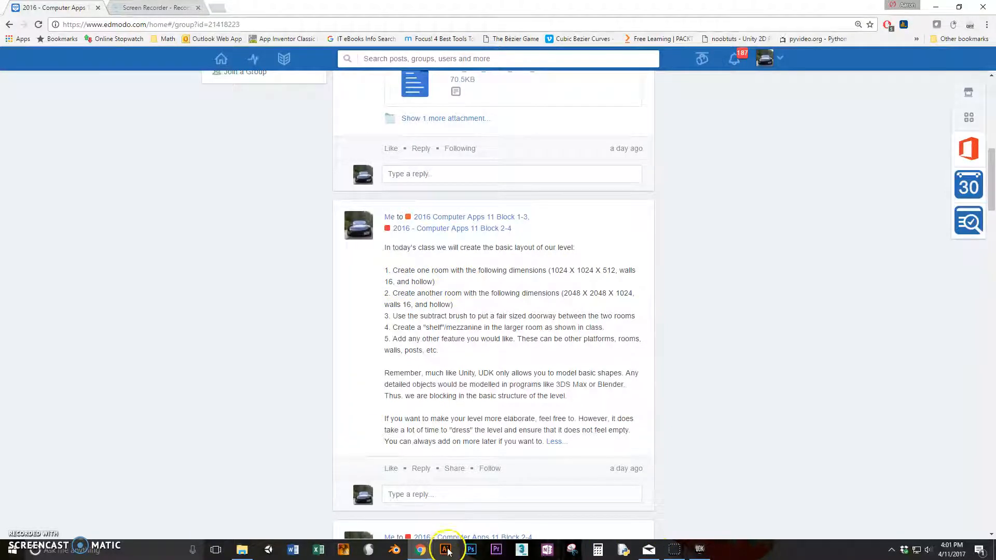
left_click(700, 550)
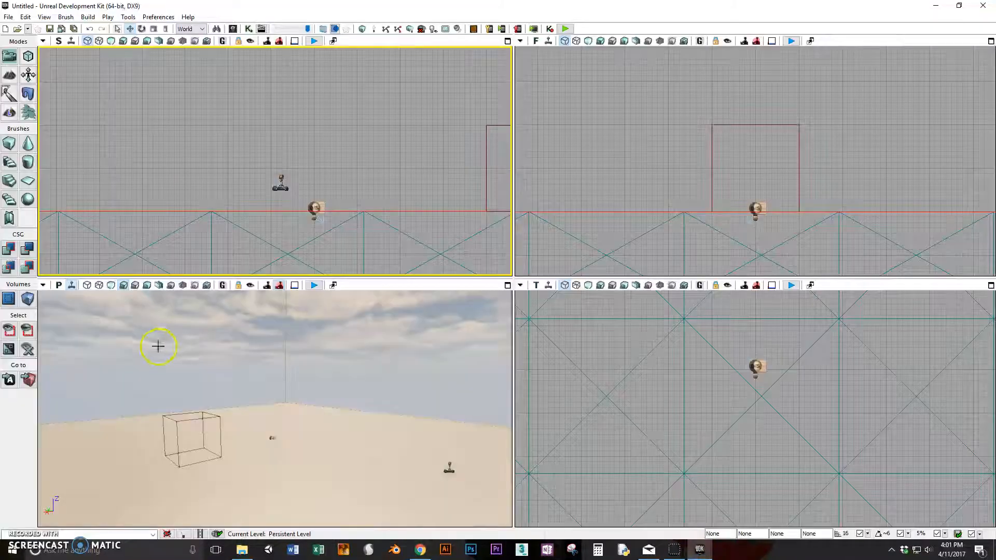
right_click(10, 144)
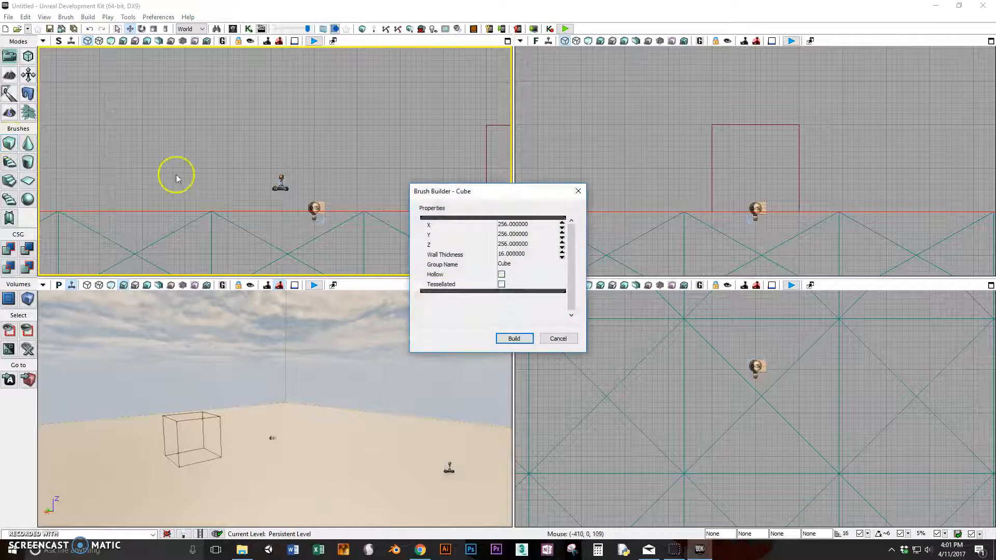
left_click(499, 226)
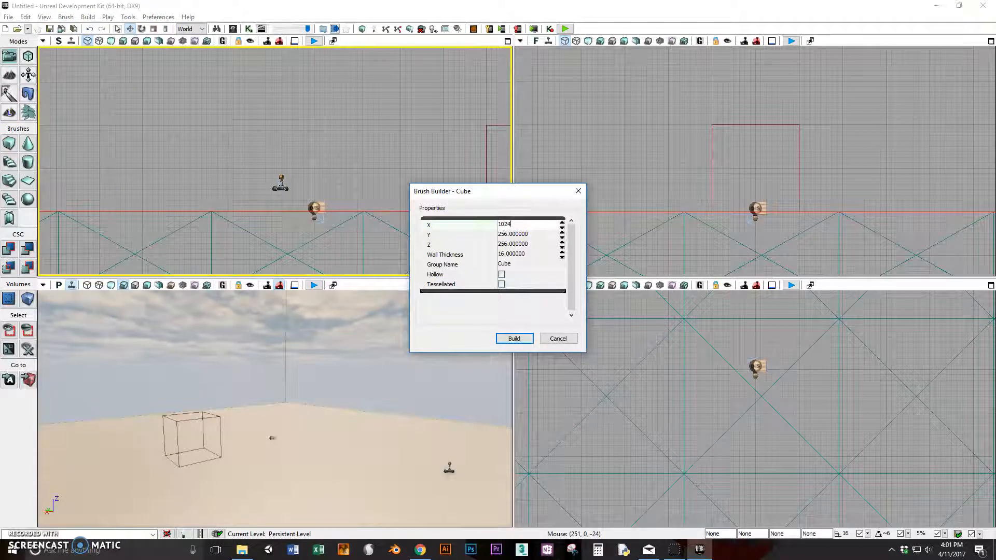
left_click(492, 234)
type("1024")
key("Tab")
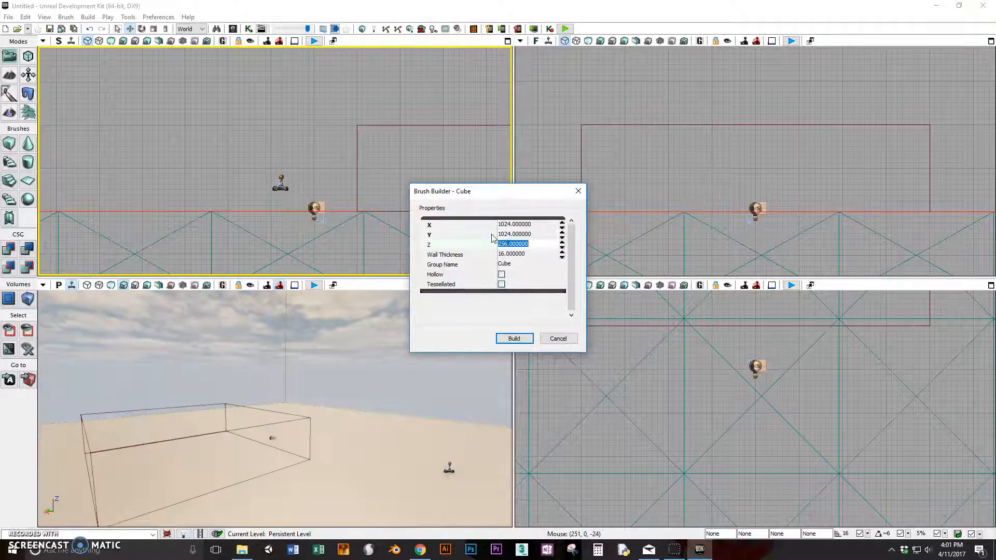
type("512")
key("Tab")
left_click(497, 270)
left_click(501, 275)
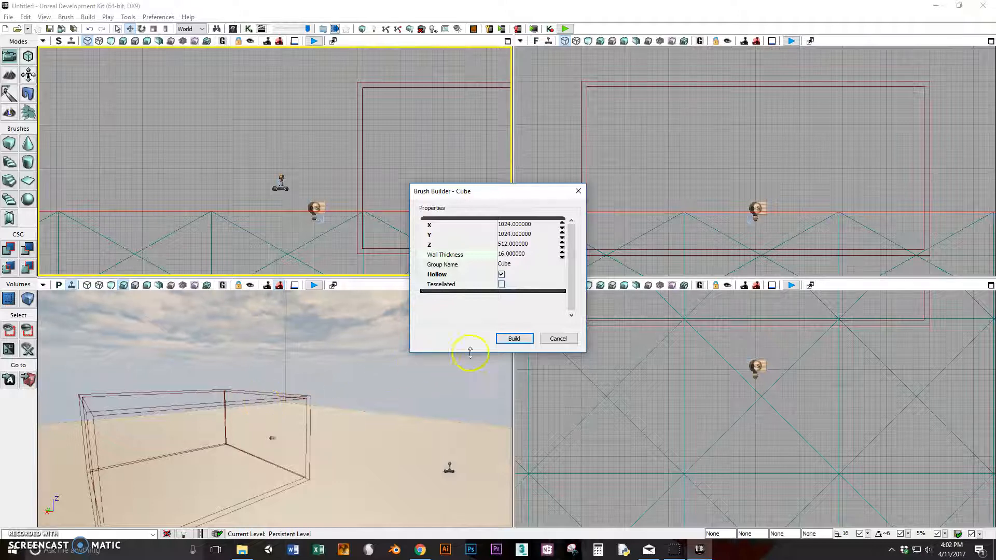
left_click(578, 191)
Step: Raise the hollow room brush in the front view until its underside rests on the floor line
left_click(627, 164)
scroll(628, 165, "down", 2)
scroll(625, 166, "down", 1)
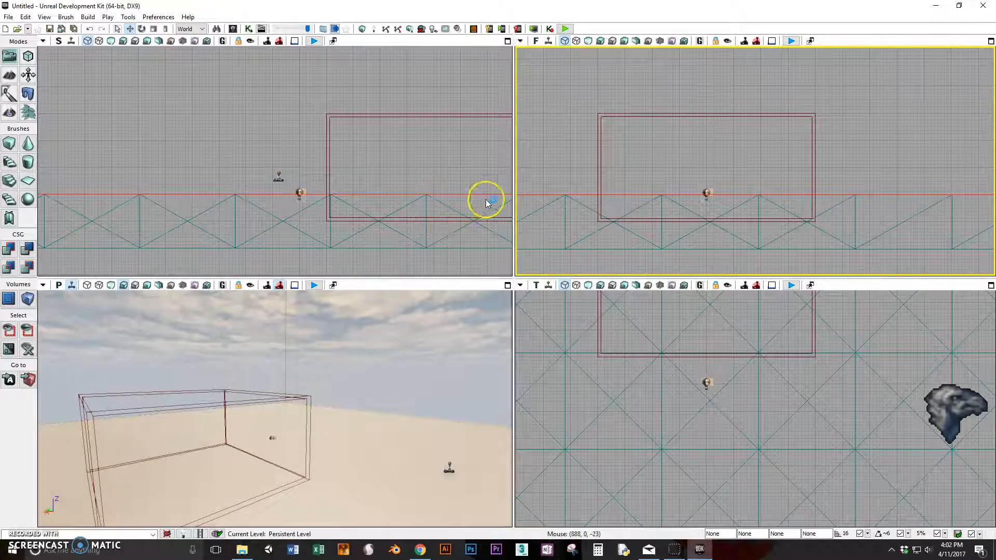
left_click(651, 113)
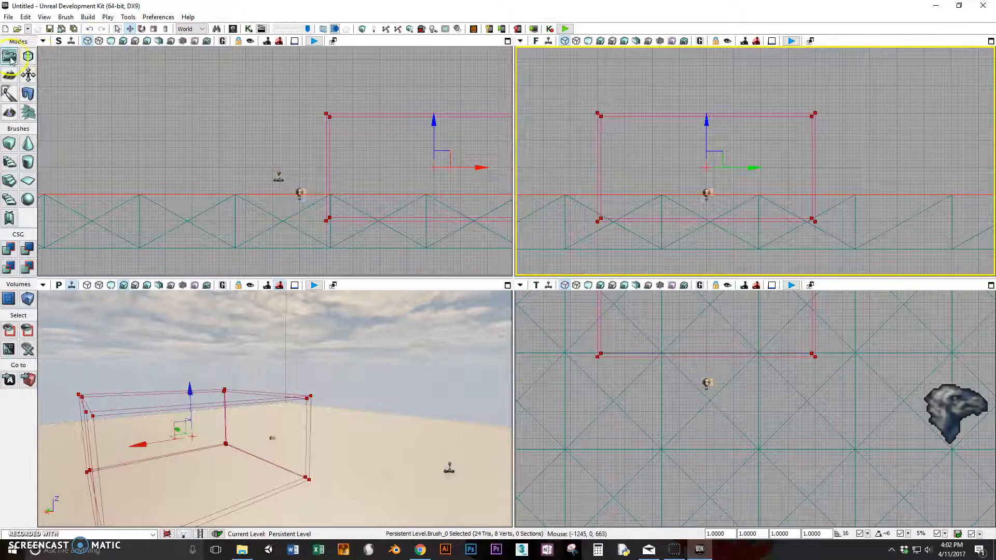
left_click_drag(708, 118, 707, 91)
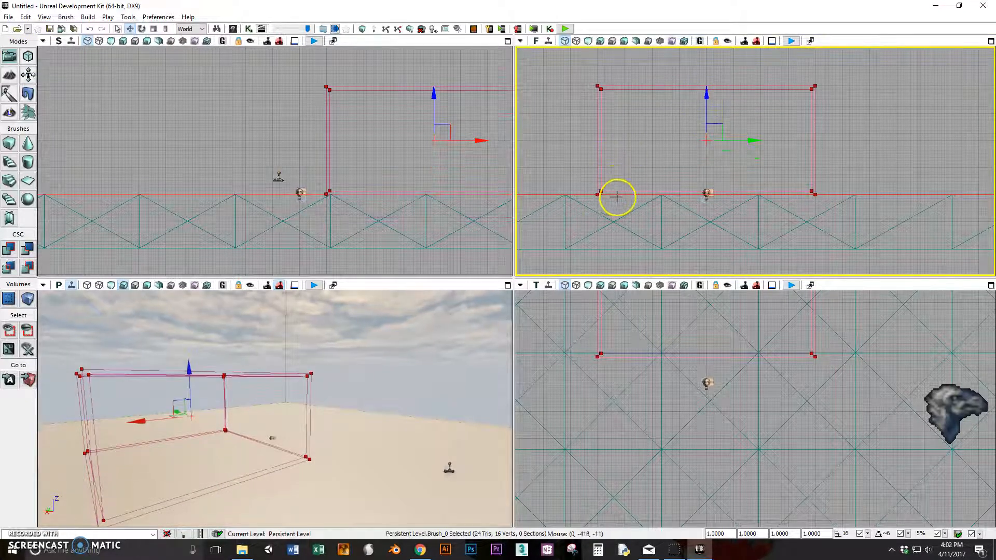
scroll(605, 191, "up", 5)
scroll(598, 192, "up", 2)
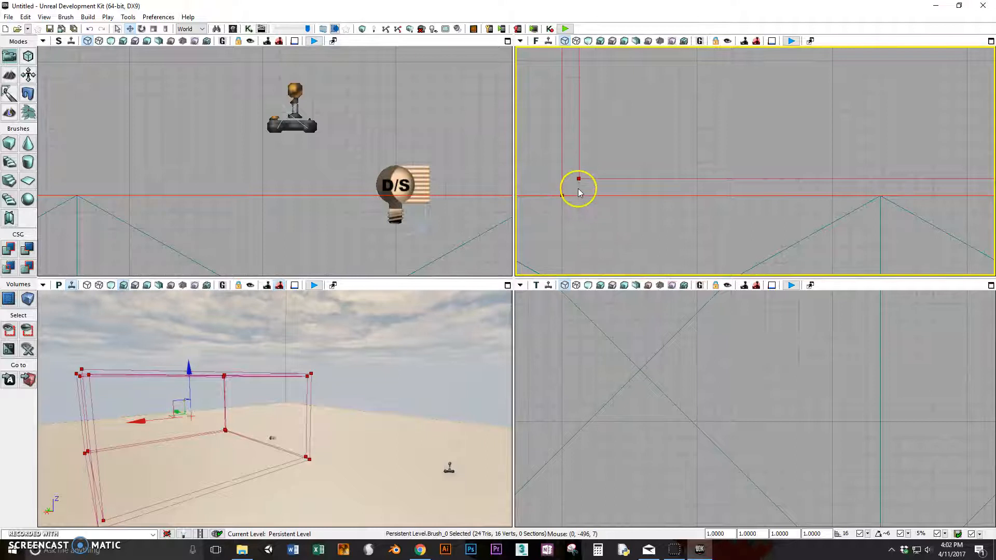
Step: Shift the room brush along X towards the floor's far edge in the top view and add it as CSG geometry
left_click(721, 368)
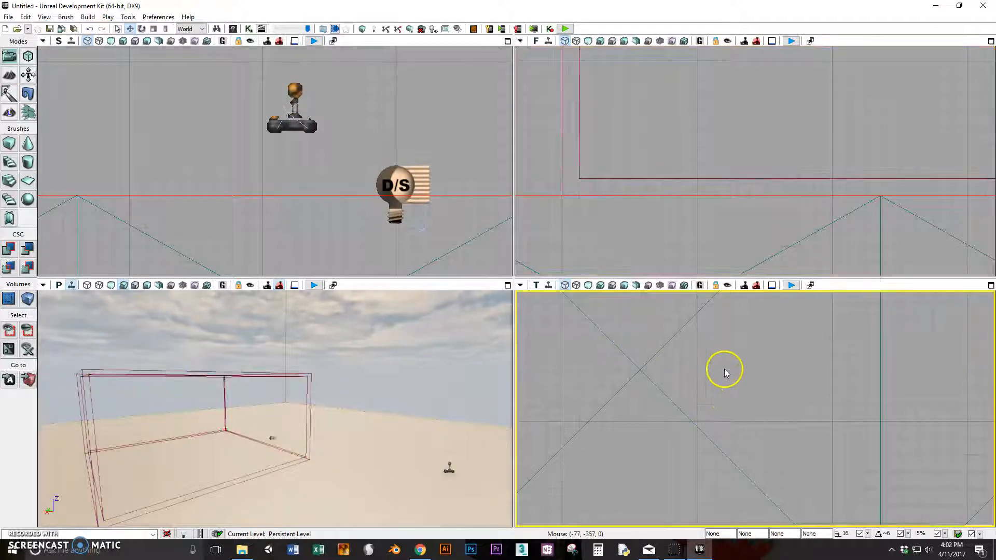
scroll(727, 377, "down", 2)
scroll(726, 377, "down", 6)
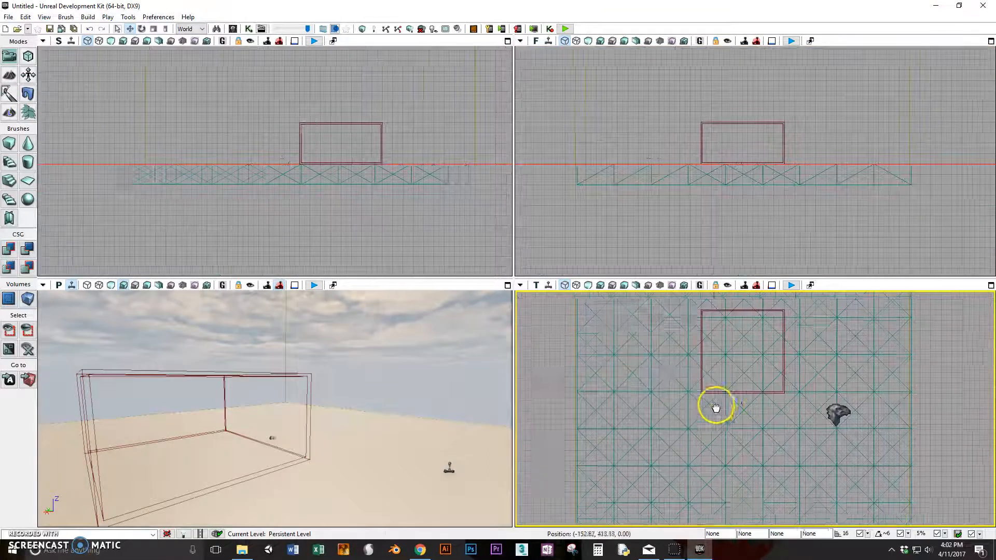
scroll(814, 396, "down", 3)
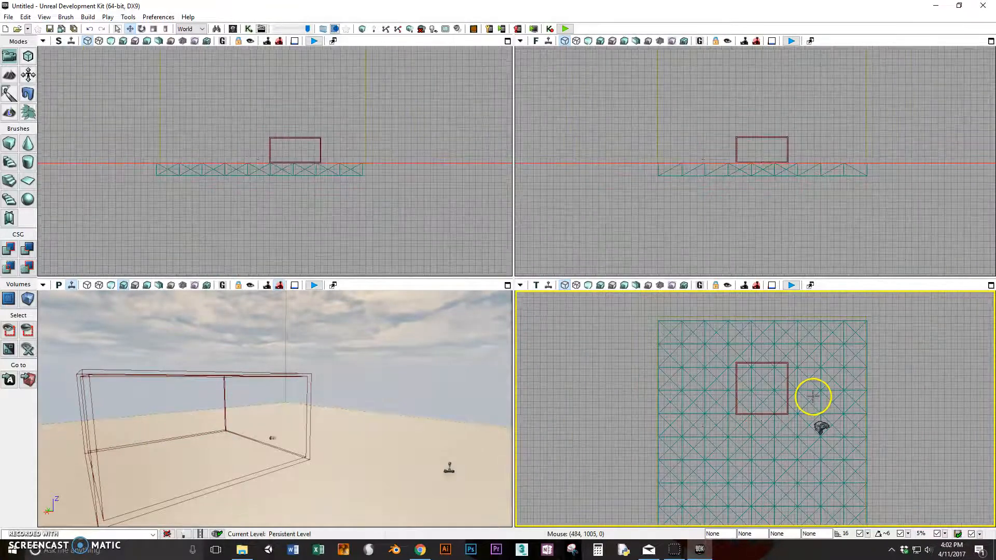
left_click_drag(823, 375, 818, 396)
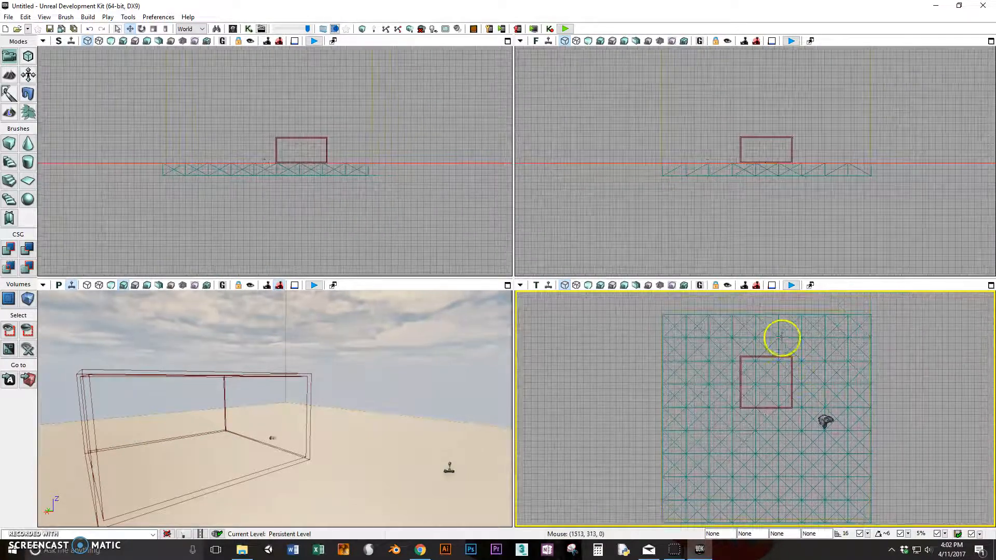
left_click(767, 357)
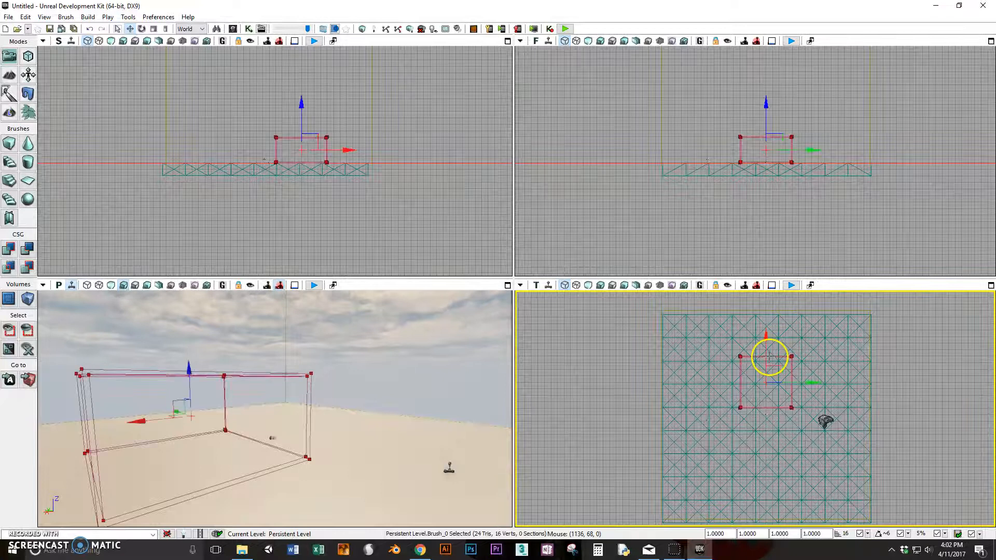
left_click_drag(769, 339, 767, 330)
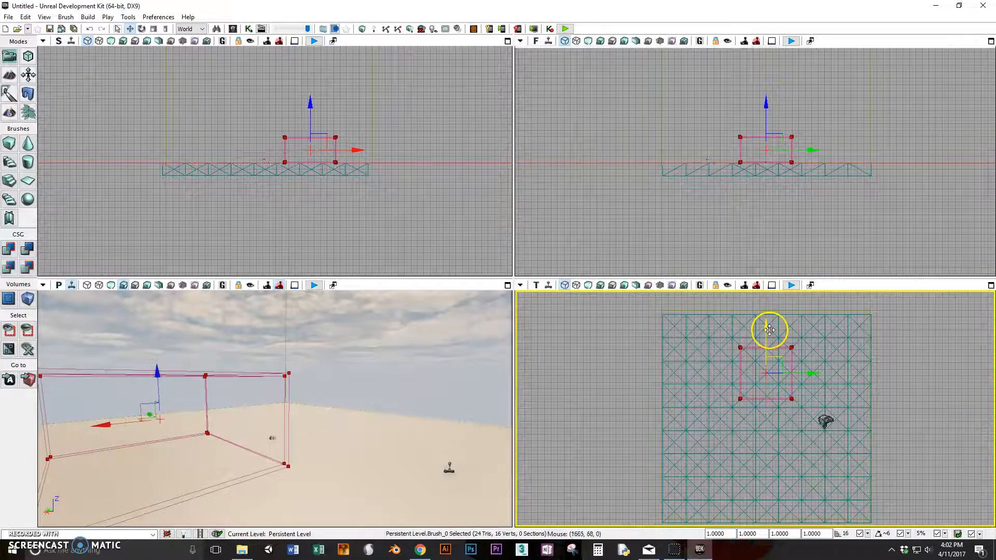
scroll(730, 437, "down", 2)
left_click_drag(735, 440, 747, 391)
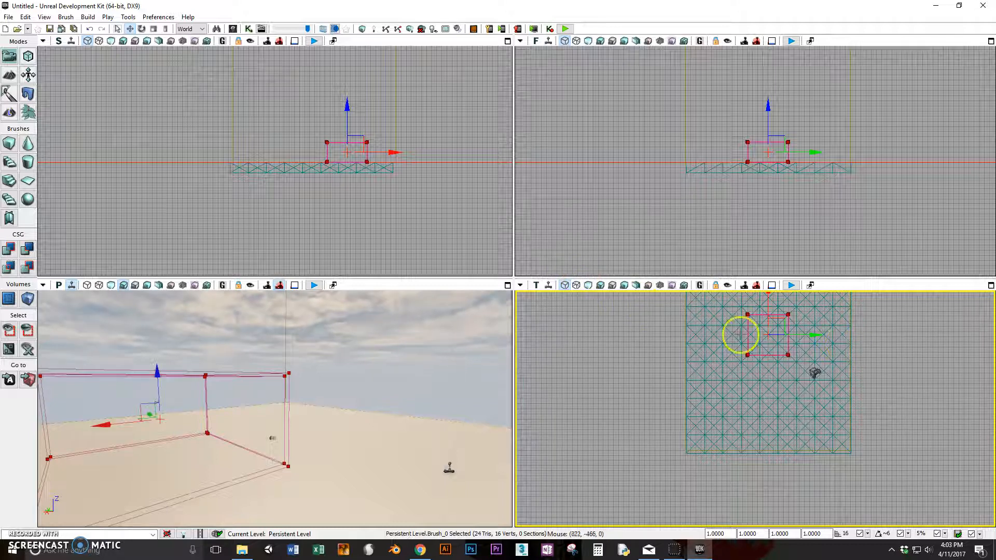
left_click(10, 250)
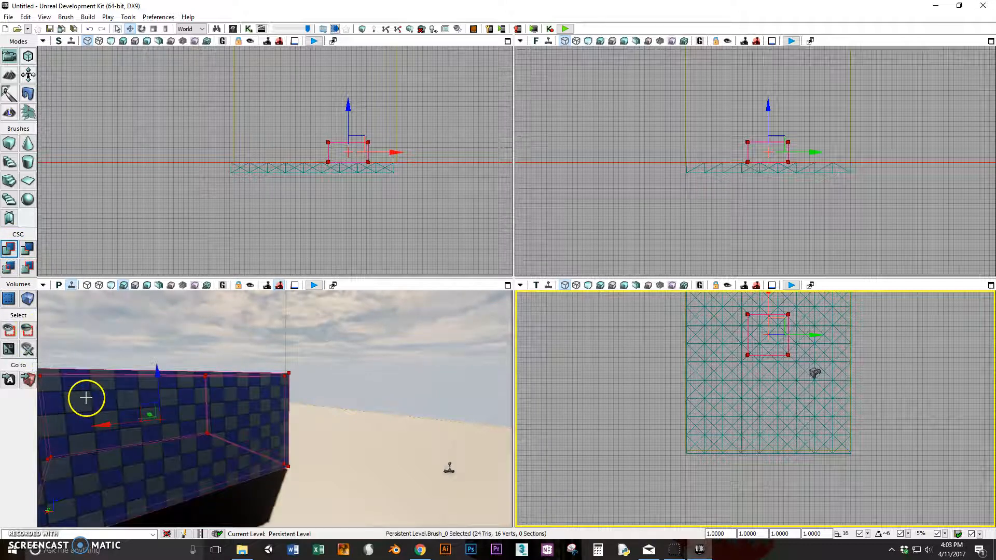
Step: Resize the hollow cube brush for the second room to 2048 × 2048 × 1024
right_click(10, 144)
left_click(500, 226)
type("2048.000000")
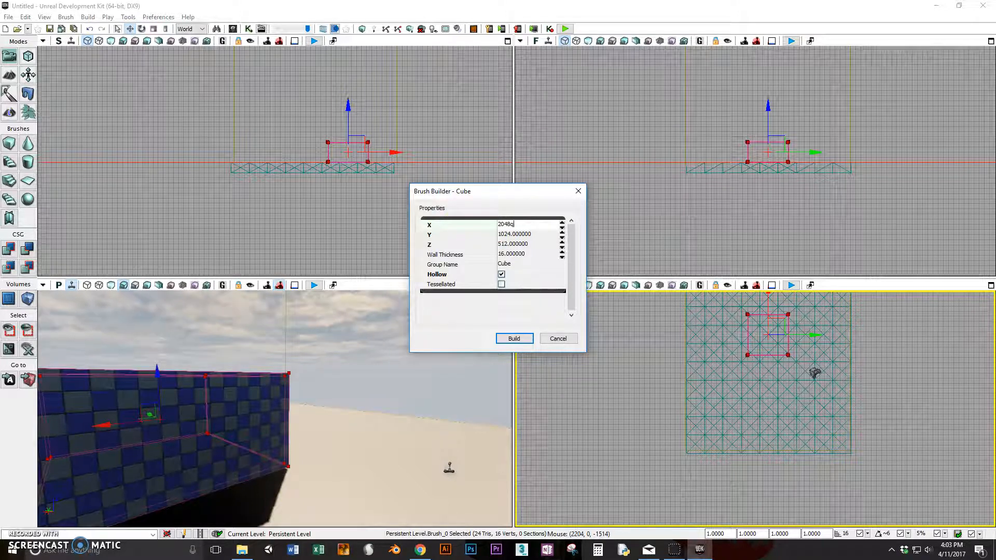
key("Tab")
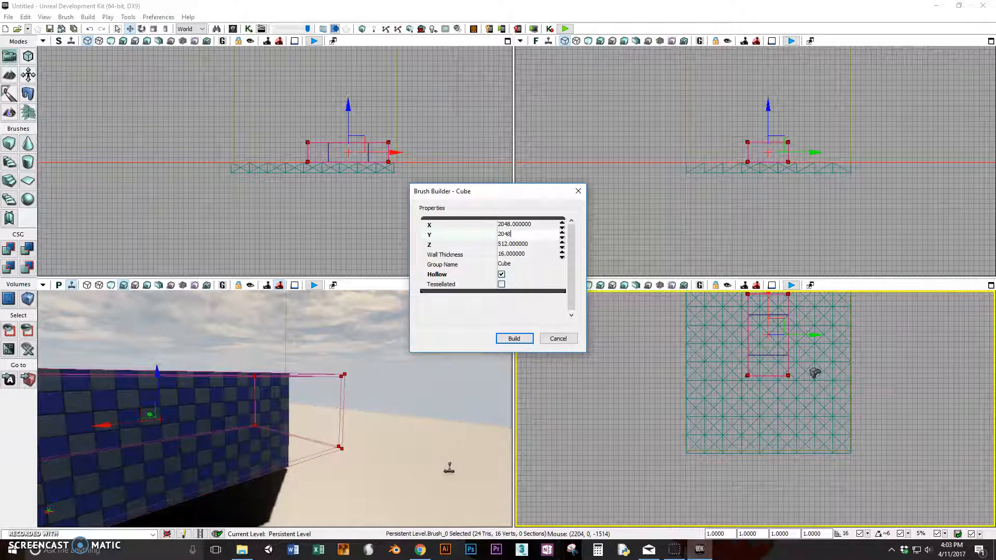
key("Tab")
type("1024")
key("Tab")
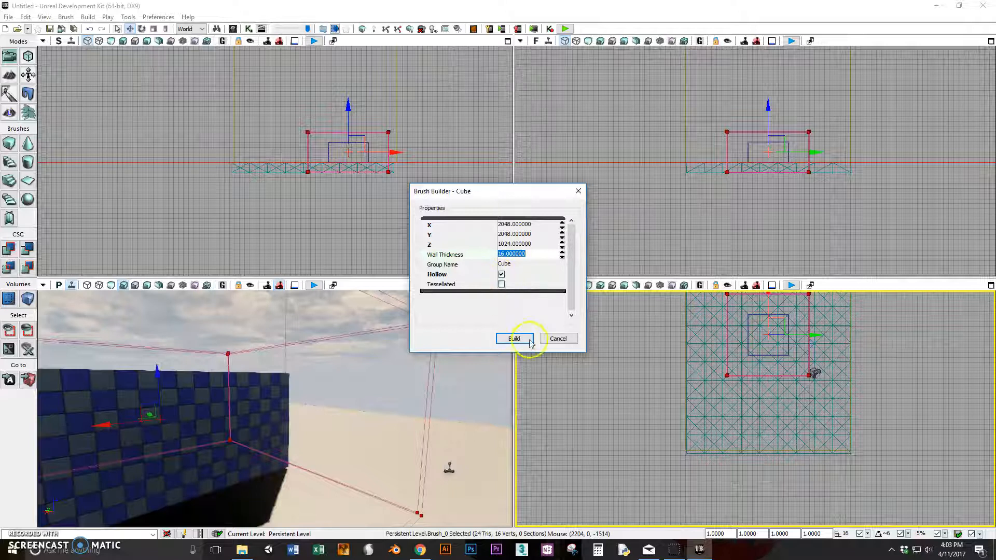
left_click(578, 191)
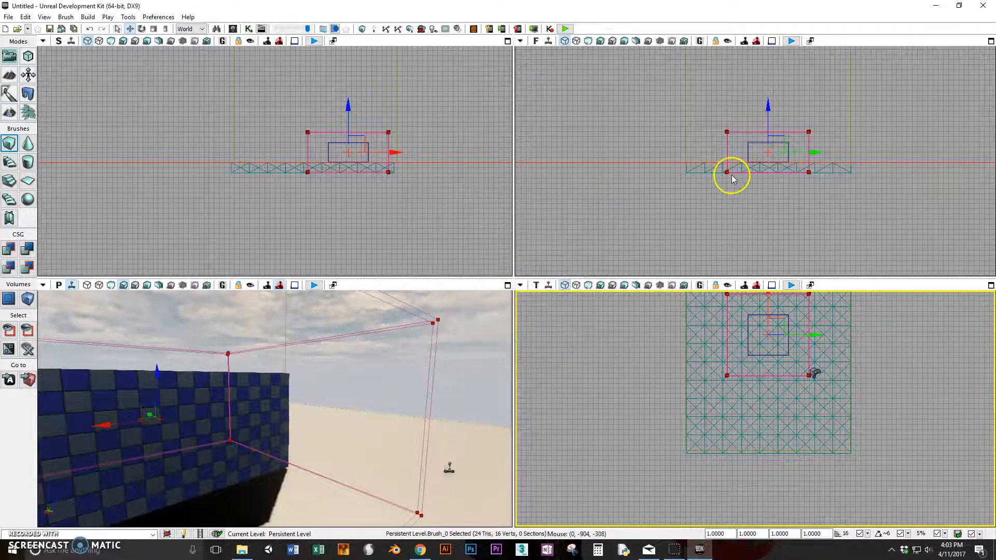
Step: Move the second room's brush along X in the top view until its wall overlaps the smaller room's adjoining wall
left_click_drag(768, 296, 763, 363)
scroll(763, 363, "up", 8)
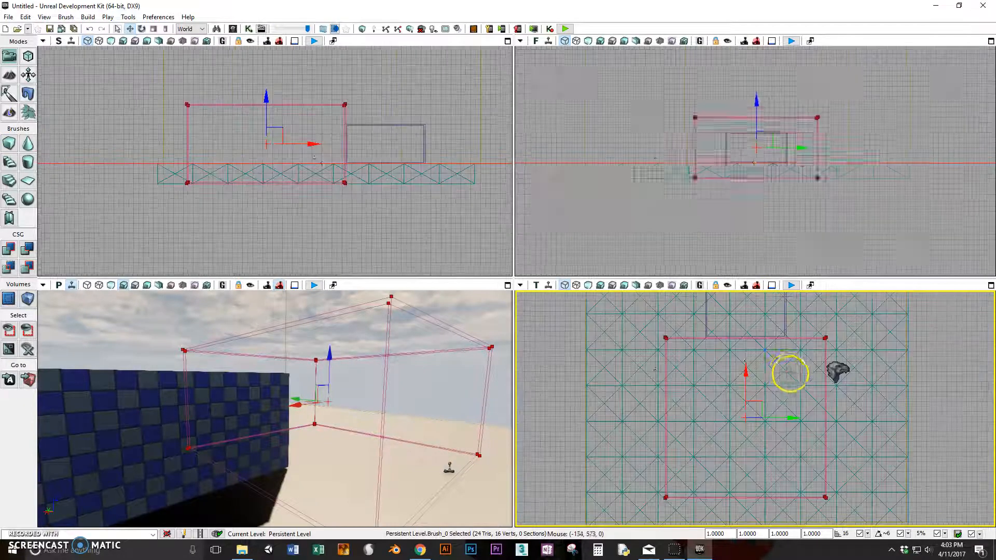
right_click_drag(766, 397, 737, 435)
scroll(739, 404, "up", 2)
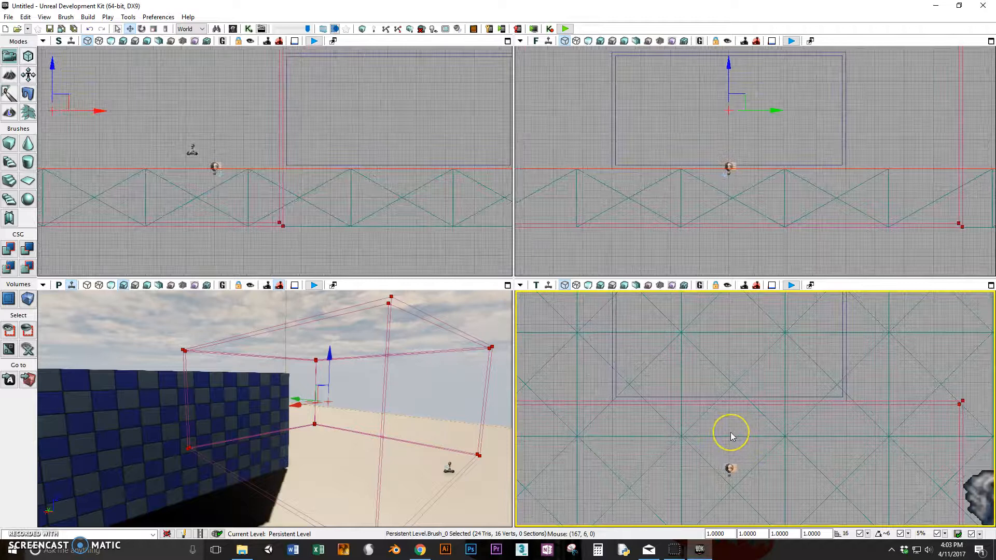
key("Up")
scroll(823, 418, "up", 4)
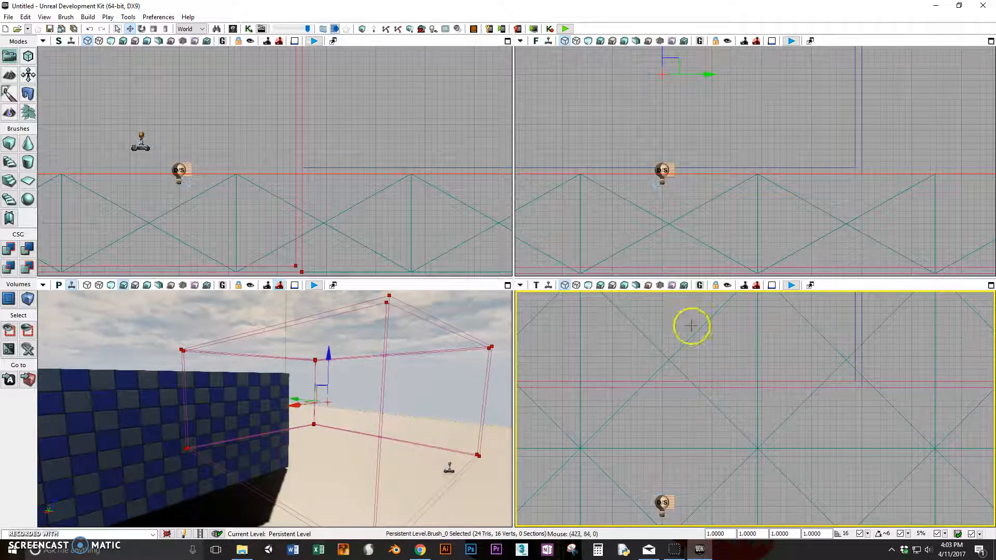
Step: Raise the 2048 × 2048 × 1024 brush in the front view until its underside rests on the floor line
left_click(763, 246)
scroll(758, 240, "down", 3)
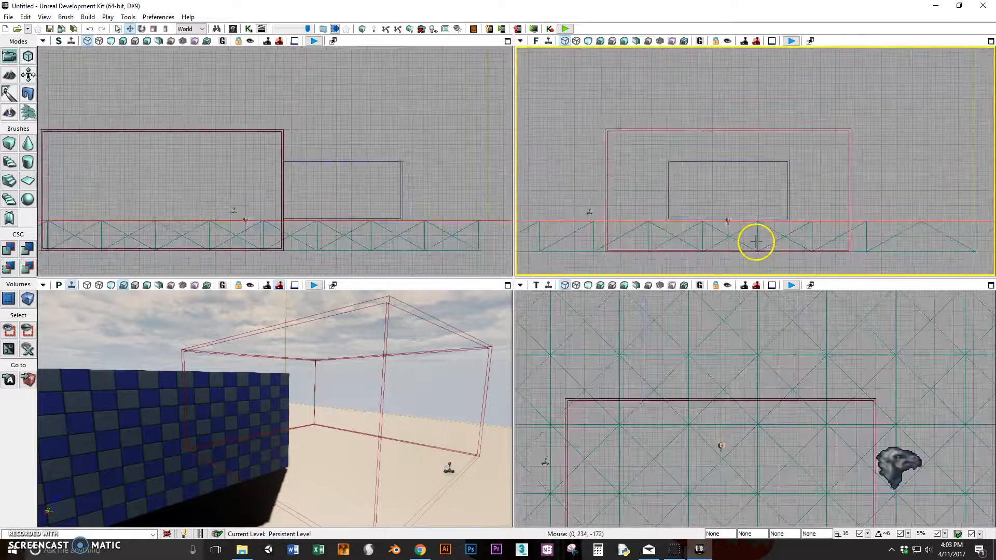
scroll(670, 231, "up", 1)
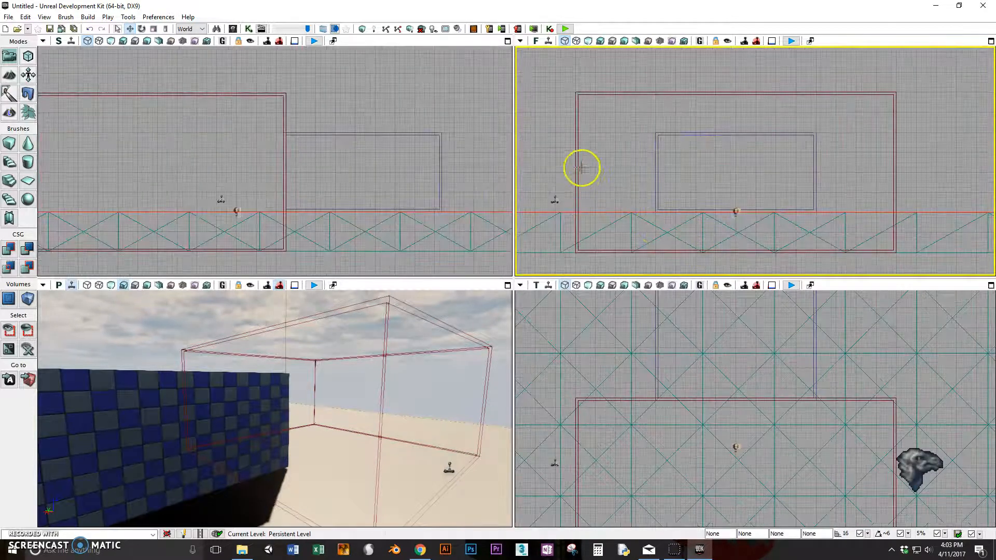
left_click(705, 90)
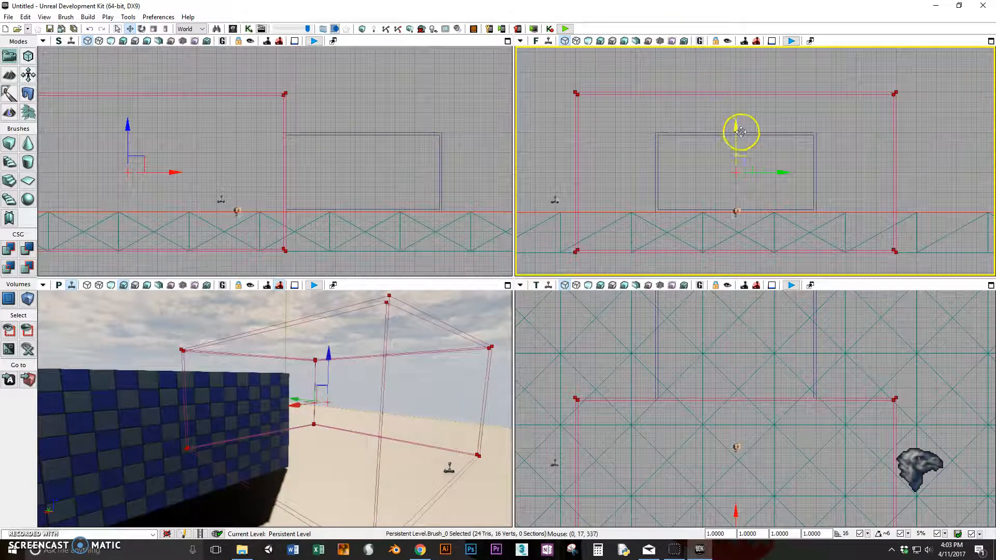
mouse_move(737, 126)
left_mouse_down()
mouse_move(742, 79)
mouse_move(734, 118)
left_mouse_up()
scroll(801, 188, "up", 5)
scroll(762, 201, "down", 5)
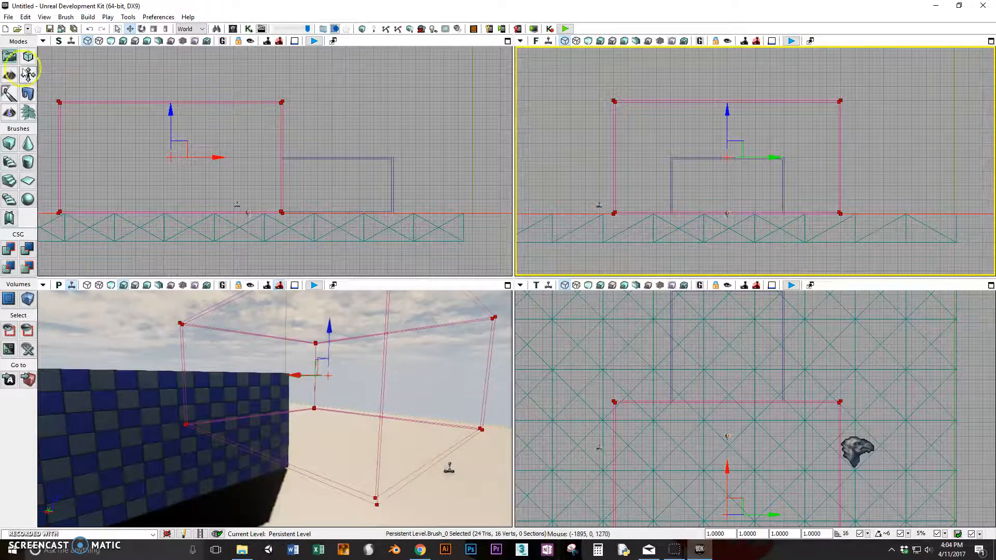
Step: Add the larger room brush as CSG geometry and look around inside it in the perspective view
left_click(10, 250)
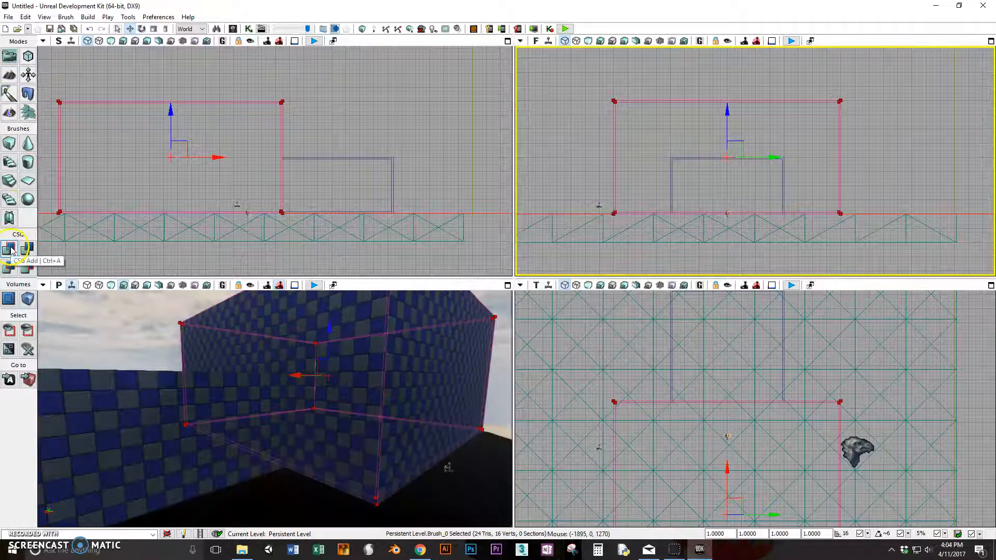
left_click(344, 400)
mouse_move(344, 400)
right_mouse_down()
mouse_move(422, 403)
mouse_move(270, 403)
mouse_move(163, 471)
mouse_move(325, 403)
mouse_move(342, 343)
mouse_move(331, 383)
mouse_move(359, 348)
mouse_move(334, 383)
mouse_move(509, 427)
mouse_move(333, 376)
right_mouse_up()
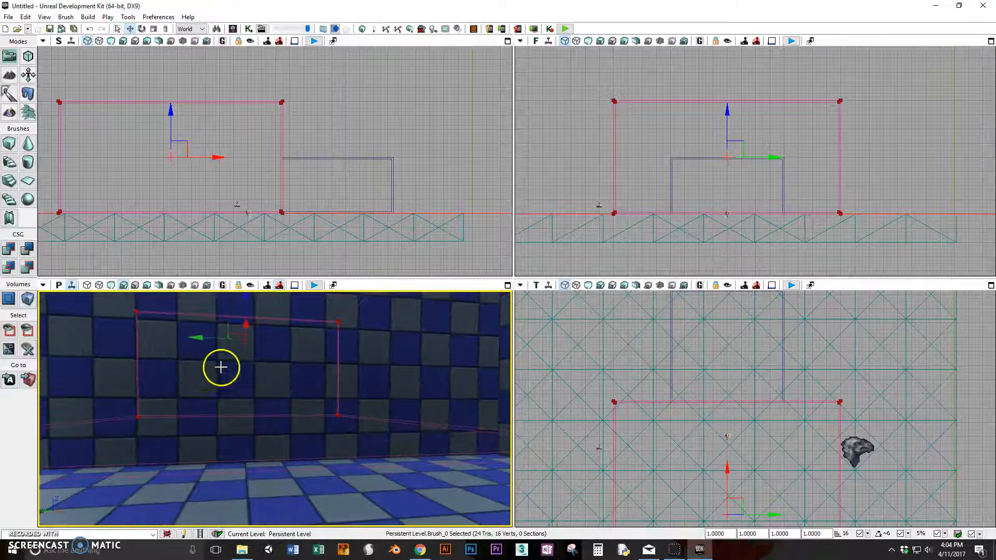
mouse_move(251, 429)
right_mouse_down()
mouse_move(385, 454)
mouse_move(511, 454)
mouse_move(52, 447)
mouse_move(41, 491)
mouse_move(290, 426)
right_mouse_up()
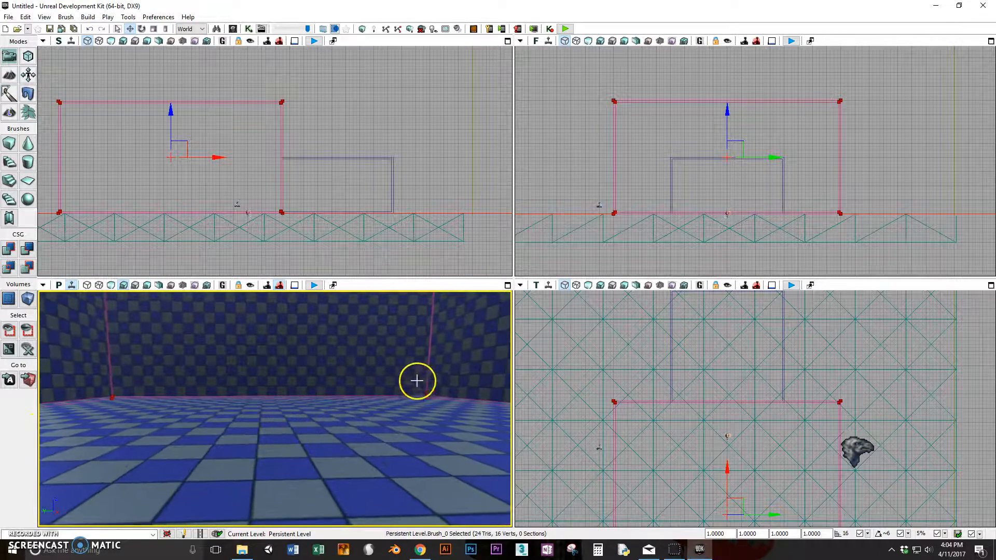
Step: Resize the hollow cube brush to 512 × 512 × 512 for the doorway between the rooms
right_click(11, 144)
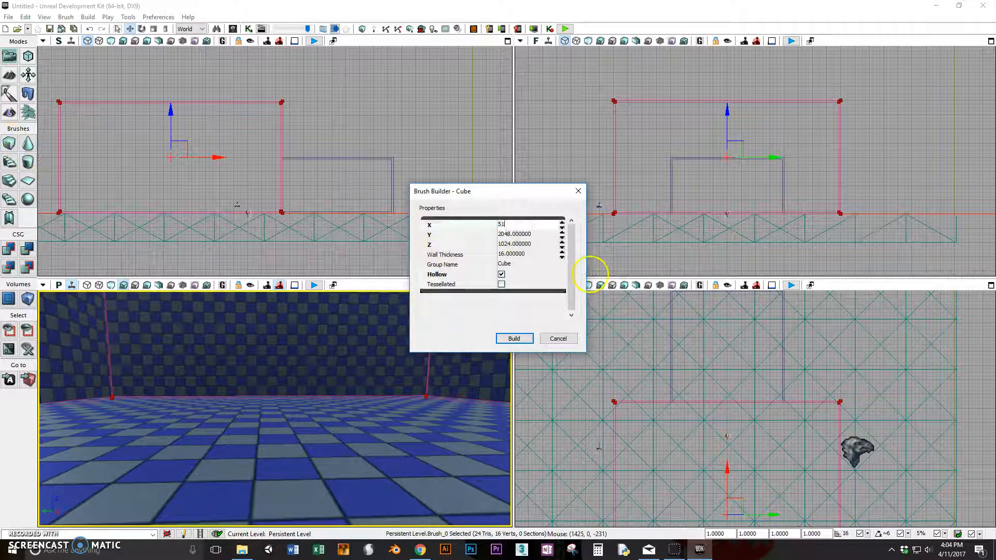
key("Tab")
type("51")
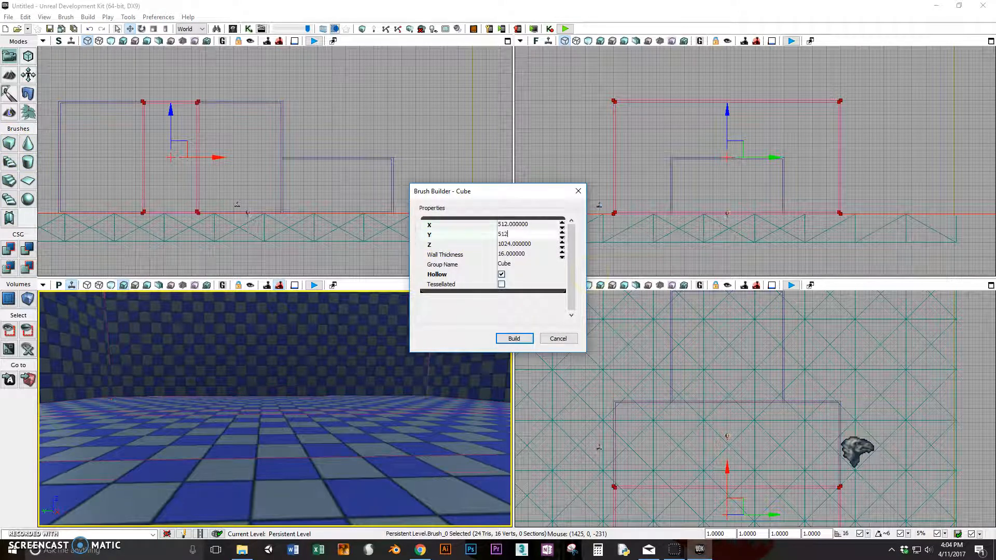
key("Tab")
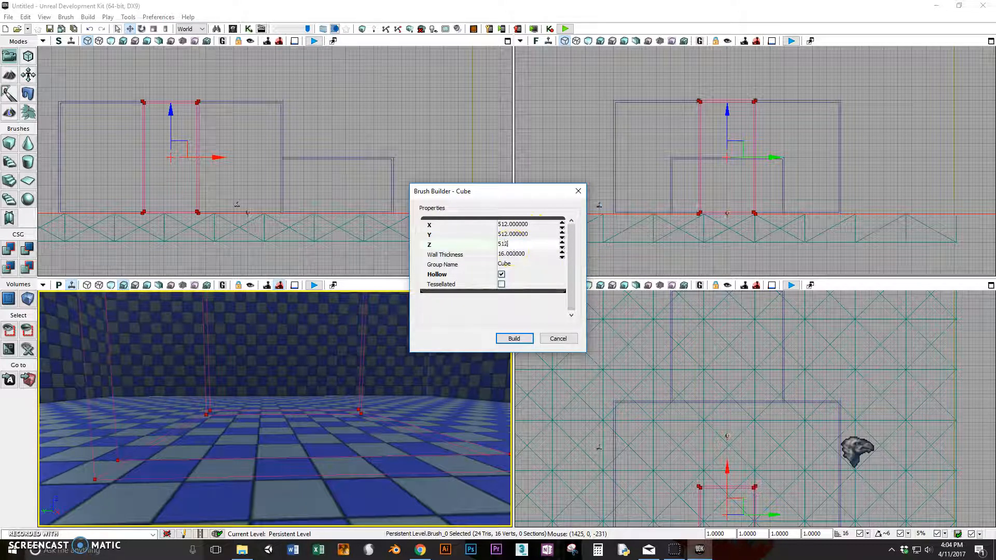
key("Tab")
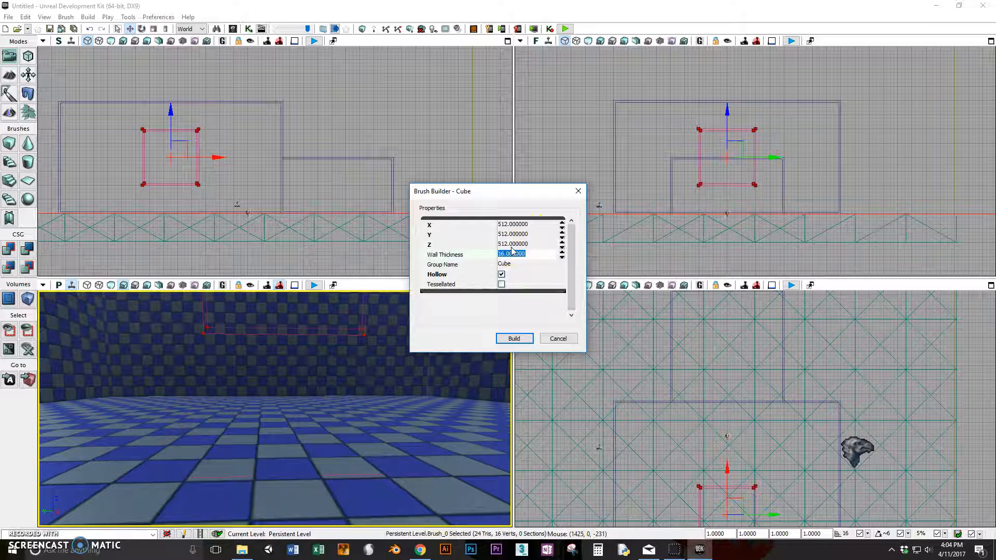
Step: Set the doorway brush's height to 384 and place its underside on the floor line in the front view
left_click_drag(728, 117, 724, 156)
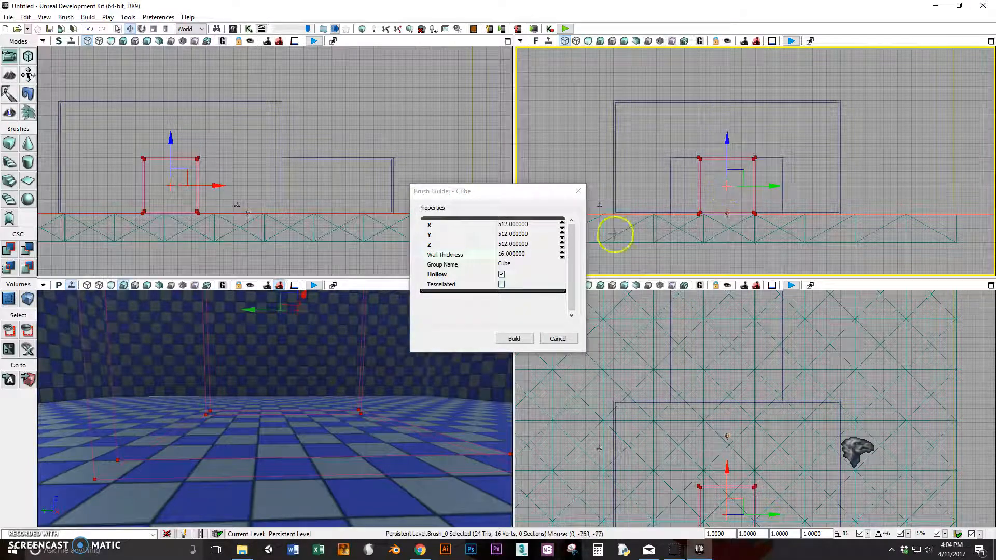
left_click(511, 246)
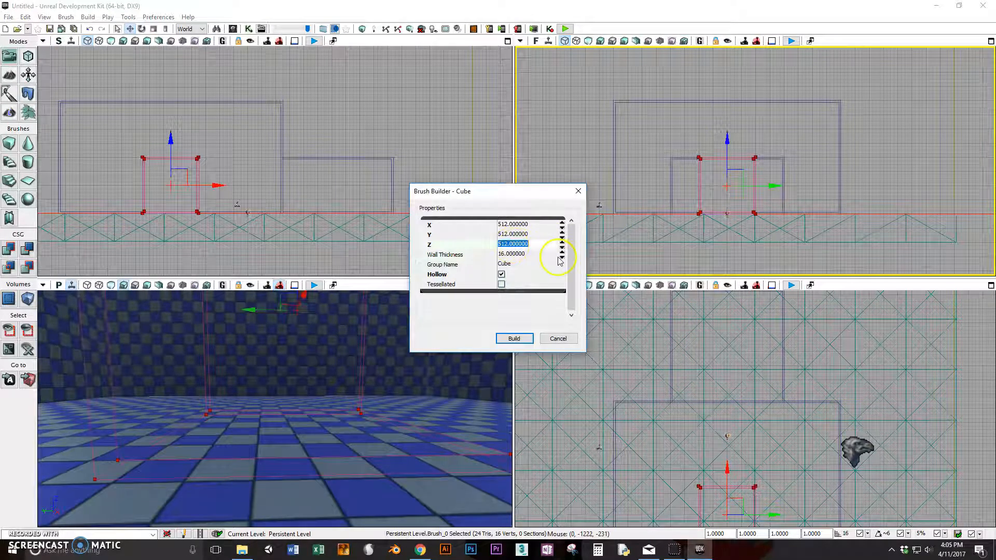
key("Tab")
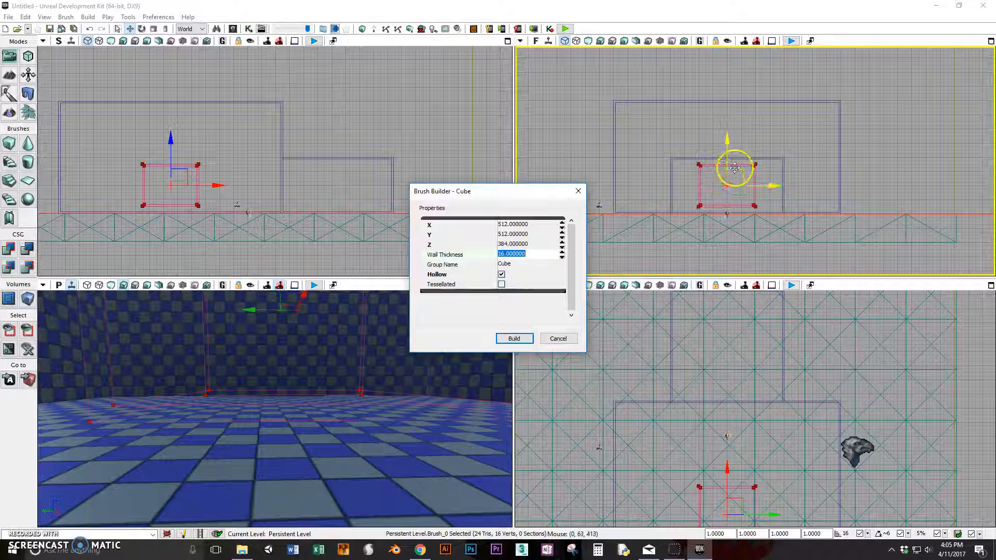
left_click_drag(728, 139, 696, 162)
left_click(578, 191)
scroll(760, 227, "up", 5)
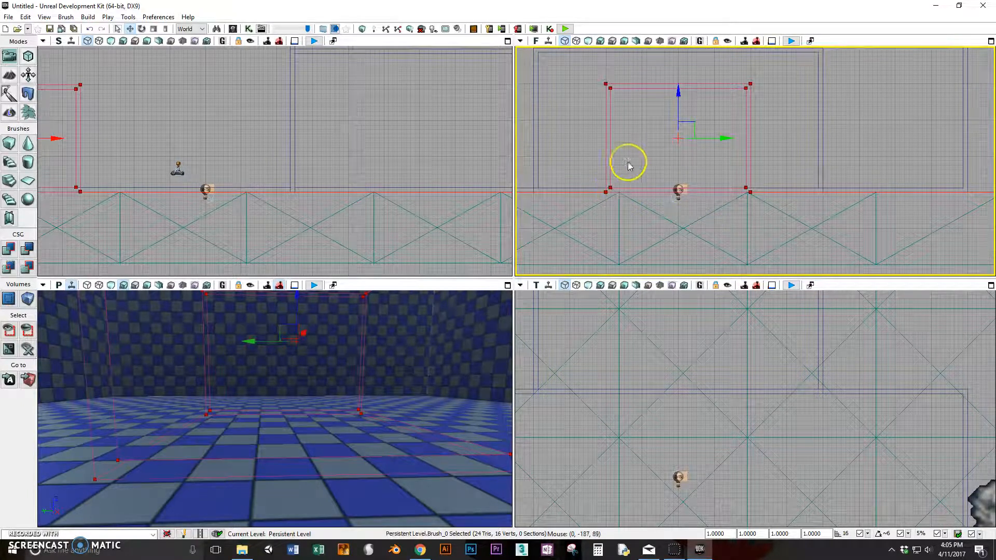
scroll(691, 126, "down", 3)
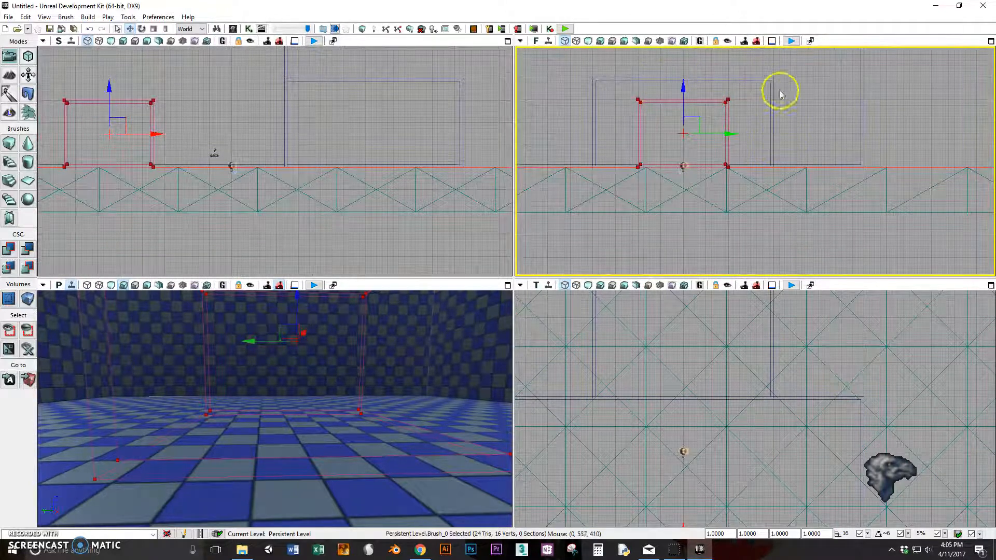
Step: Move the doorway brush along X in the top view until it straddles the wall shared by the two rooms
left_click(705, 363)
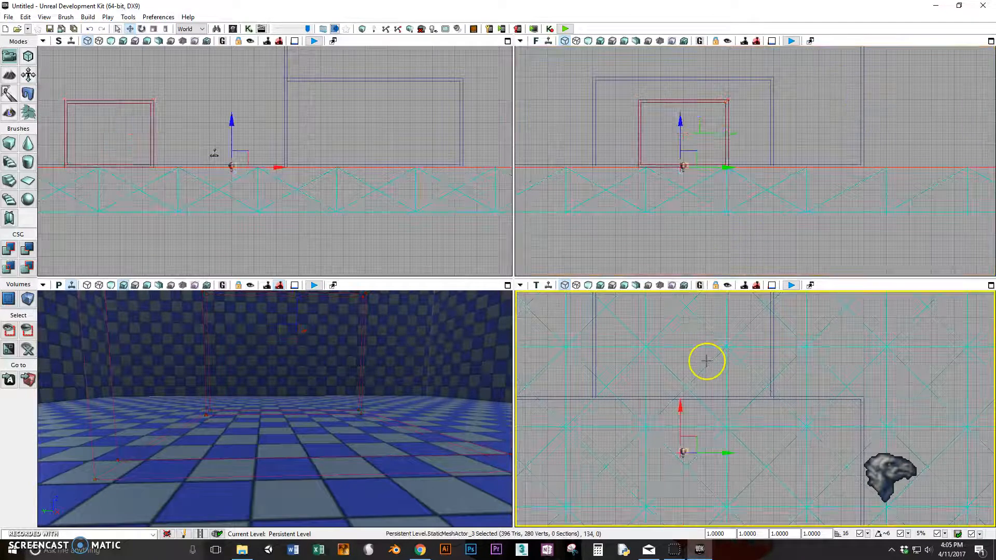
scroll(706, 368, "down", 2)
scroll(706, 370, "down", 2)
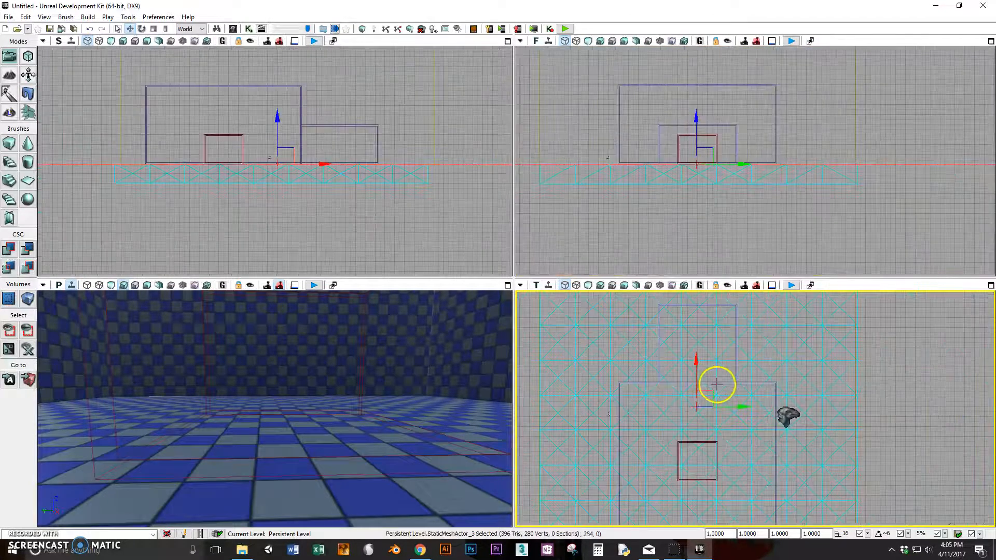
left_click(705, 444)
left_click_drag(698, 418, 698, 336)
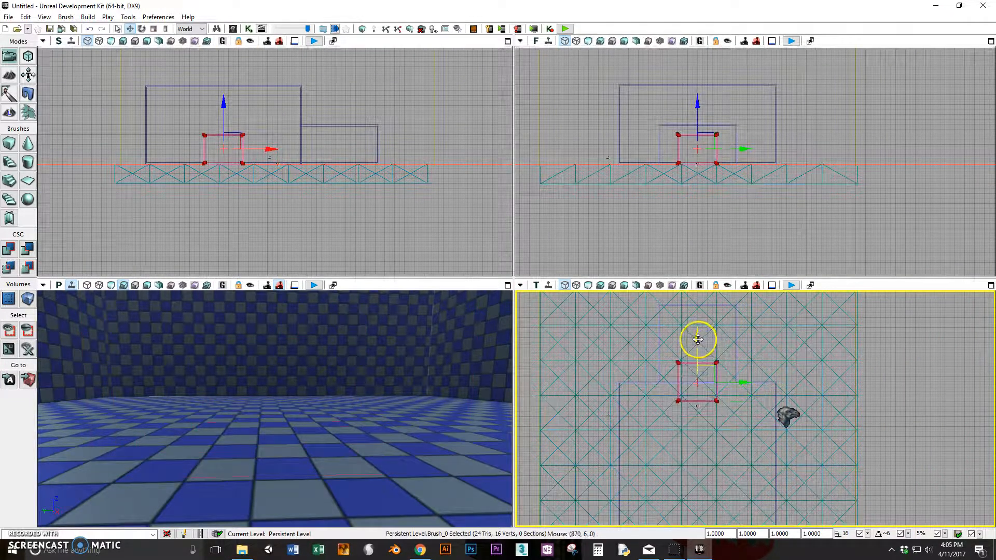
scroll(705, 394, "up", 2)
scroll(705, 394, "up", 1)
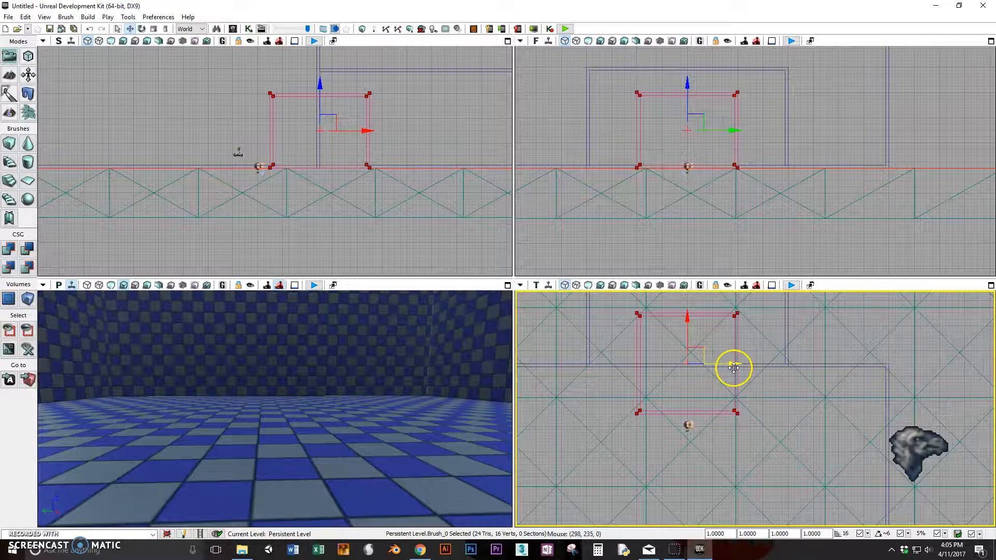
Step: Make the doorway cube brush solid by turning off its Hollow option
right_click(9, 145)
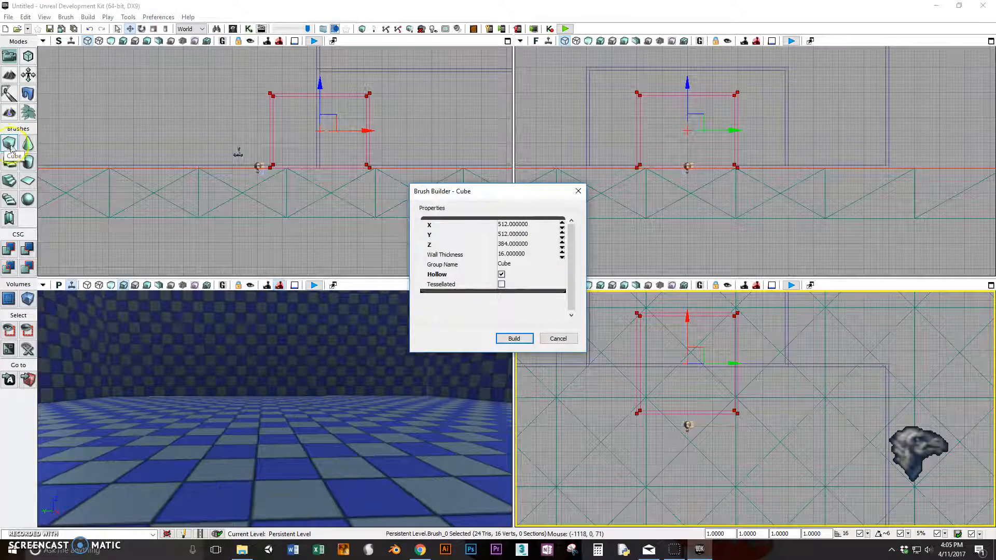
left_click(502, 274)
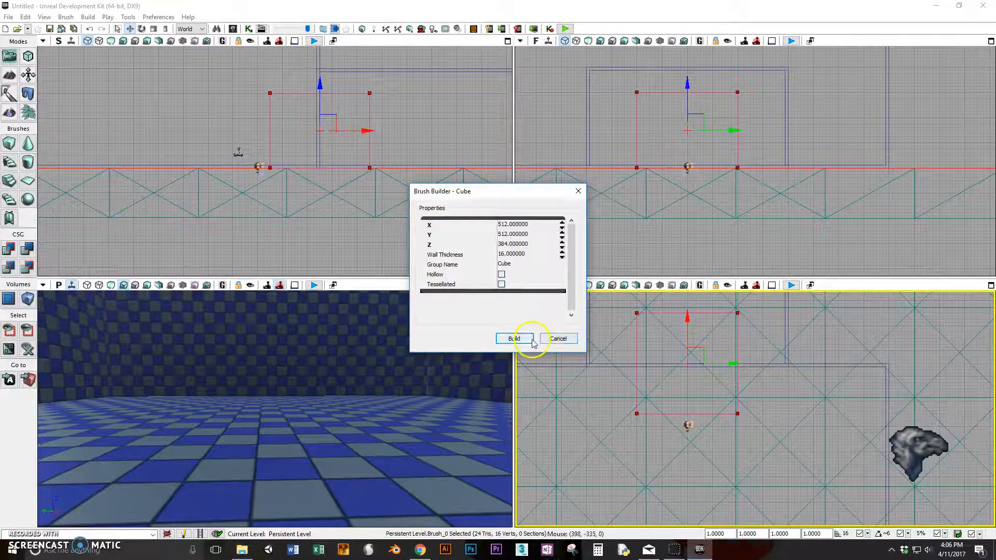
left_click(562, 341)
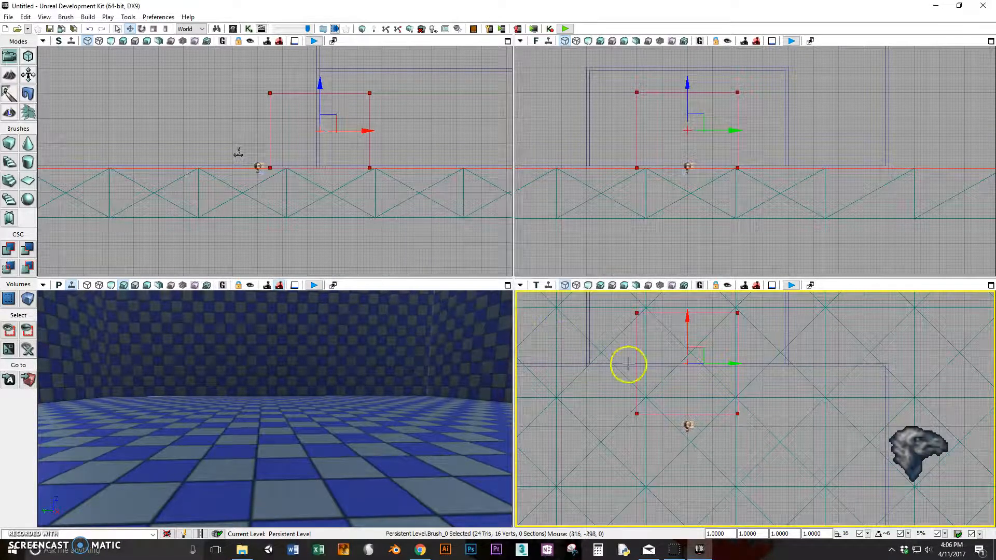
Step: Try a CSG subtraction with the doorway brush at floor-line height, inspect the opening, and undo the subtraction
left_click(28, 250)
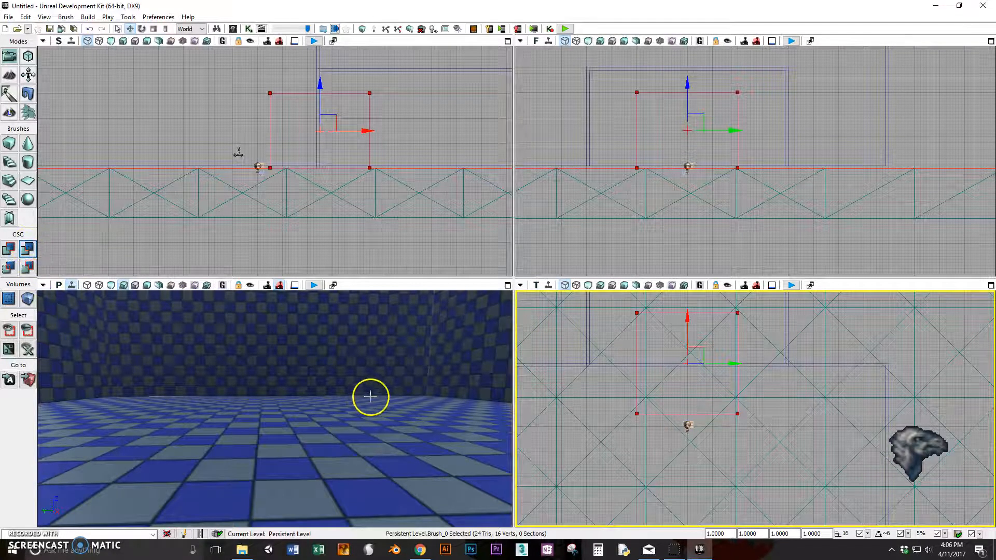
left_click_drag(286, 378, 39, 361)
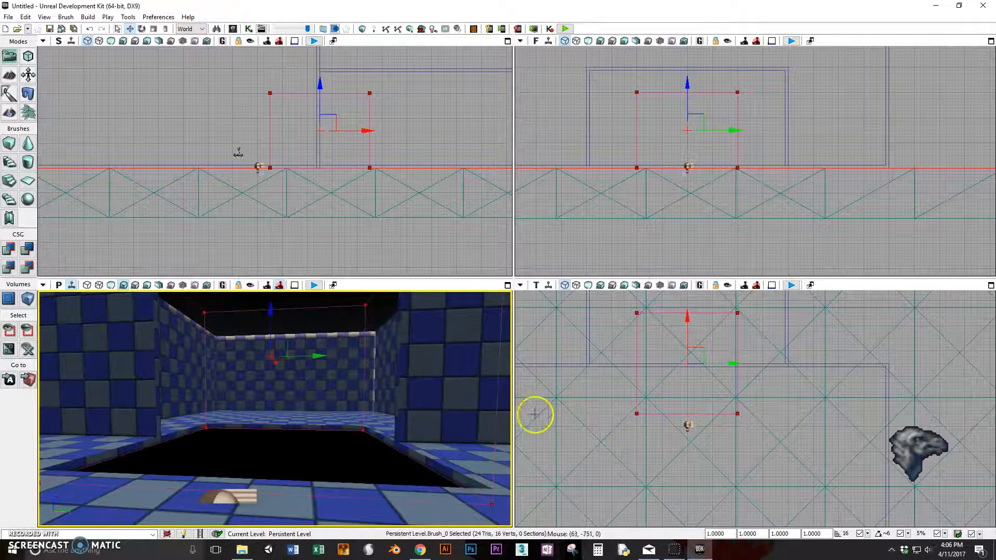
key("ctrl+z")
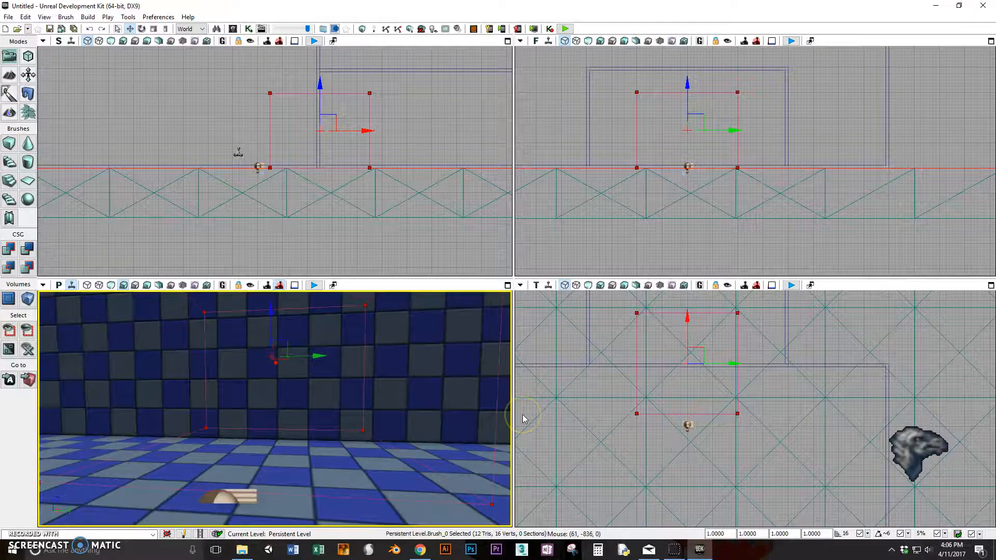
Step: Raise the doorway brush slightly in the front view so its underside sits on the top surface of the rooms' floor
left_click(673, 214)
scroll(673, 213, "up", 4)
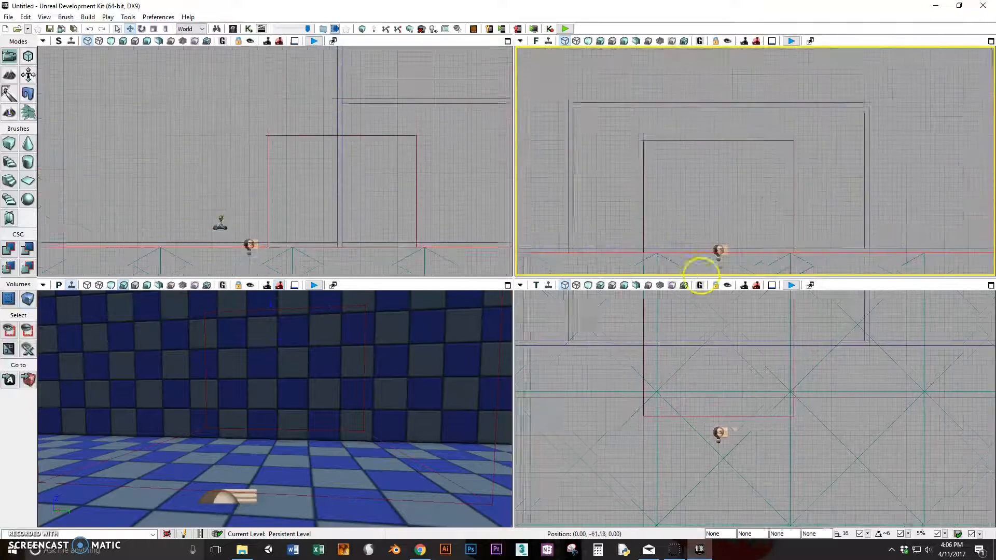
left_click(654, 195)
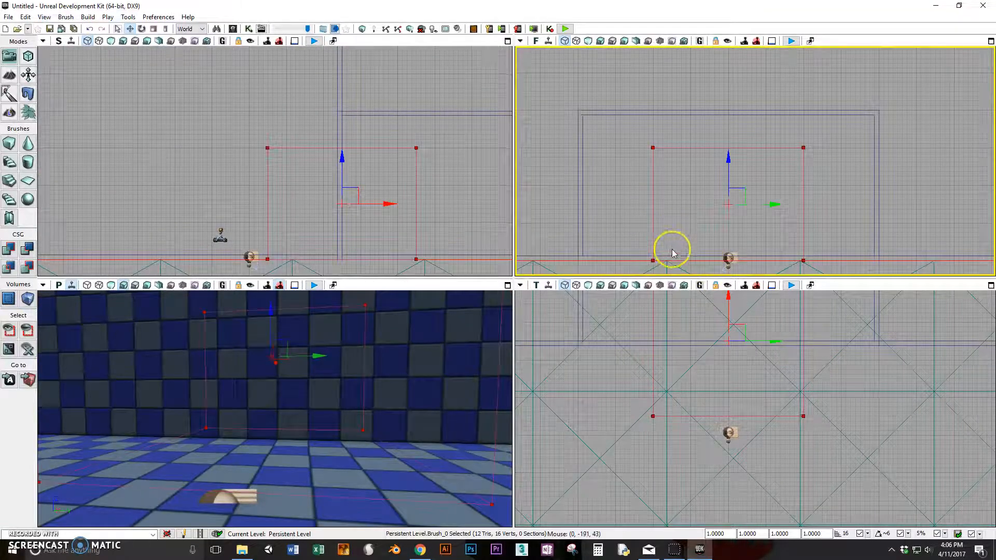
left_click_drag(730, 159, 731, 155)
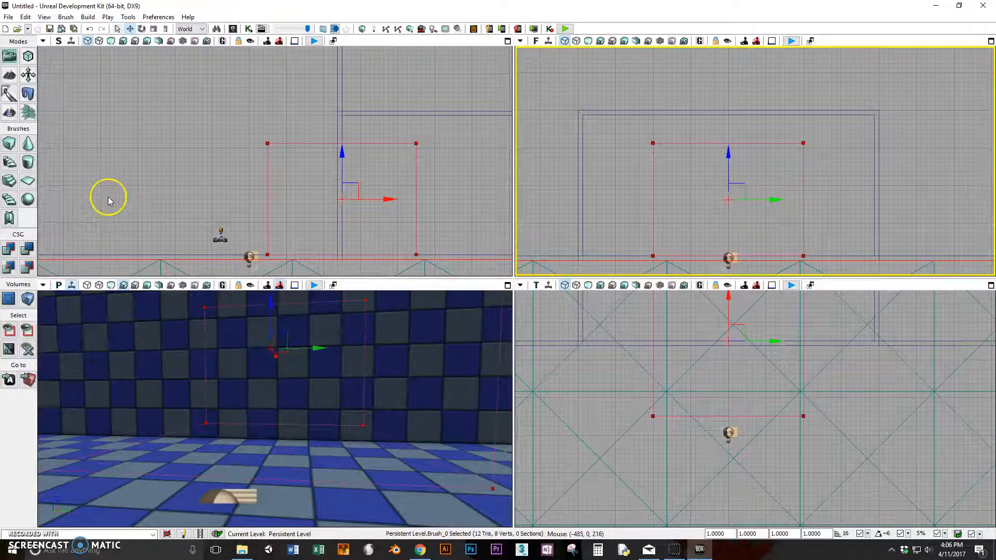
Step: Subtract the doorway brush from the shared wall with CSG Subtract and look around the opened rooms in the perspective view
left_click(27, 249)
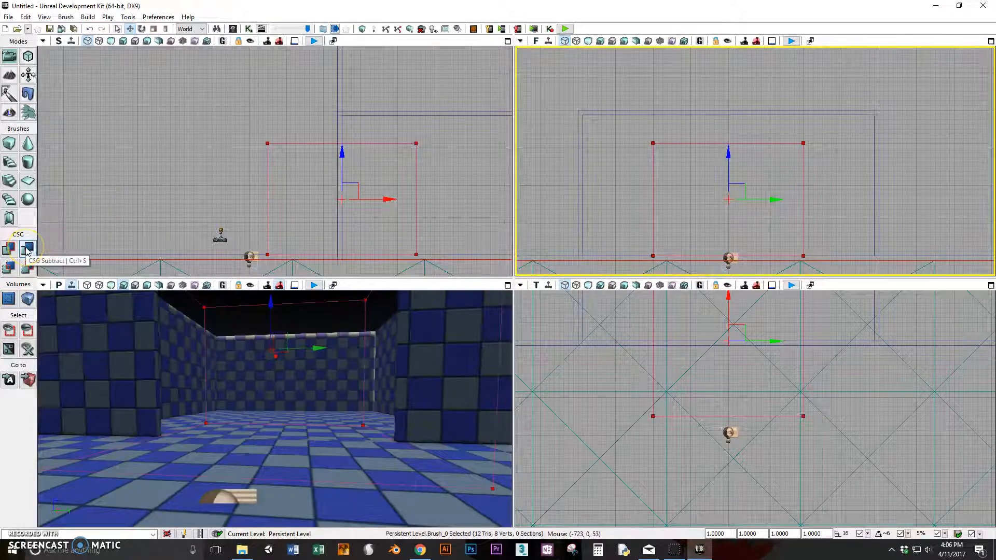
left_click_drag(244, 438, 50, 438)
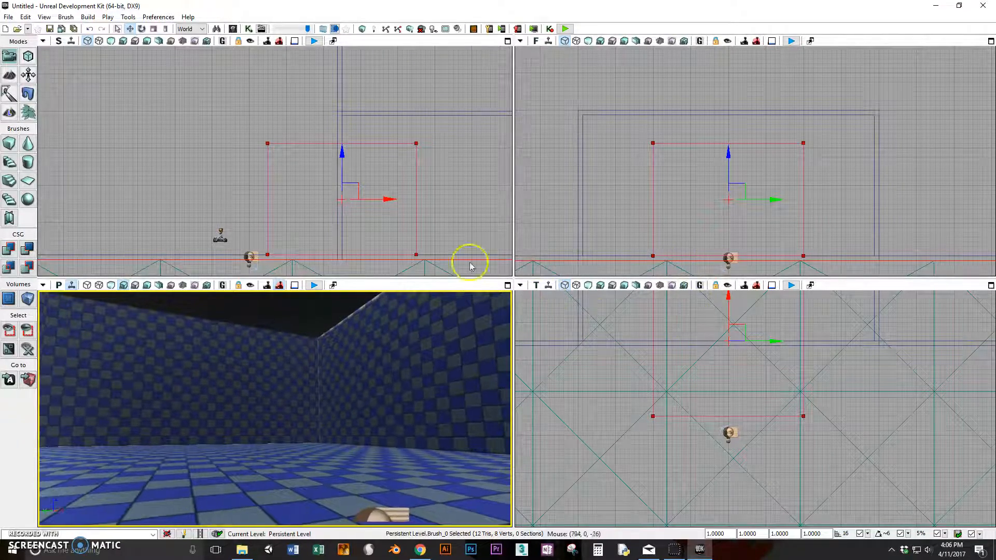
scroll(439, 191, "down", 3)
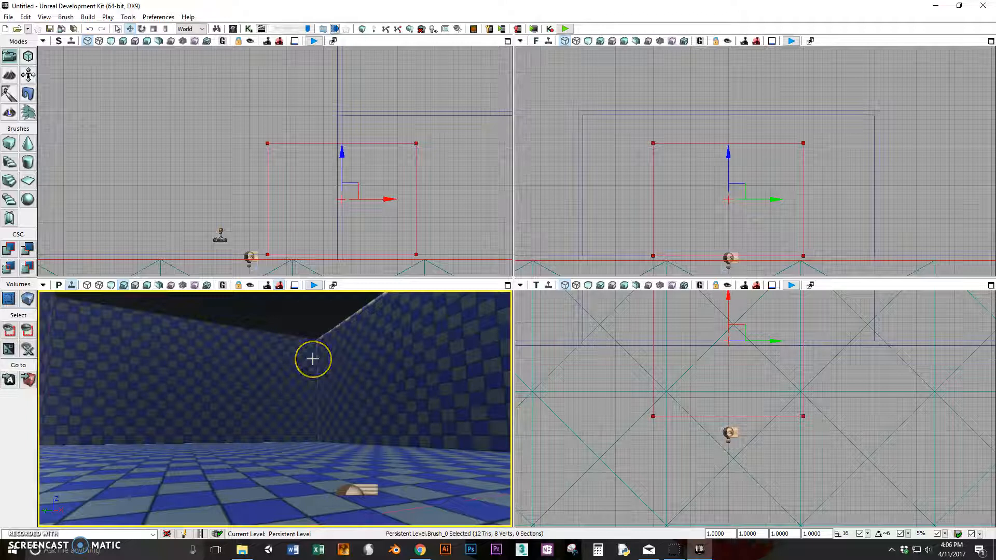
Step: Resize the solid cube builder brush into a slab with X 2048, Y 1024 and Z 32
left_click(322, 406)
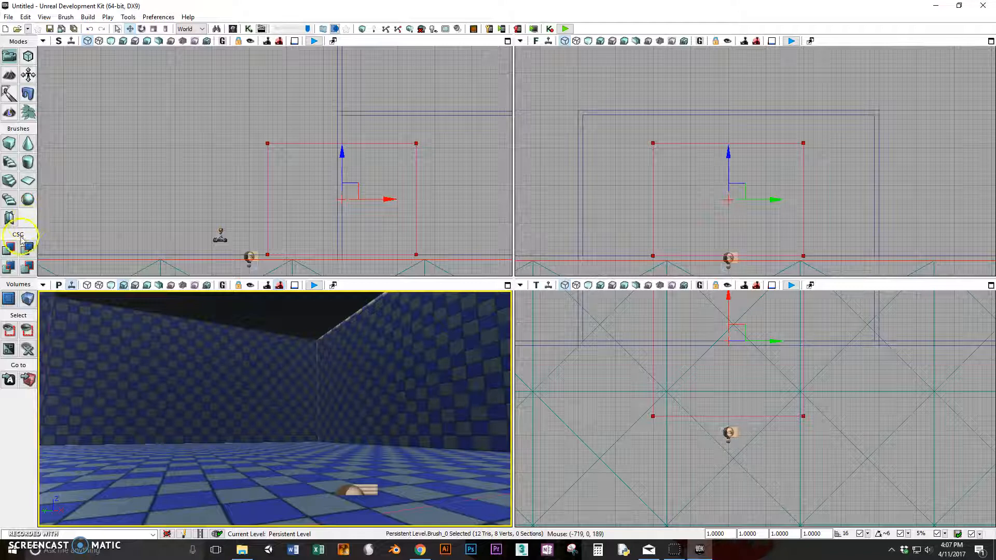
right_click(9, 145)
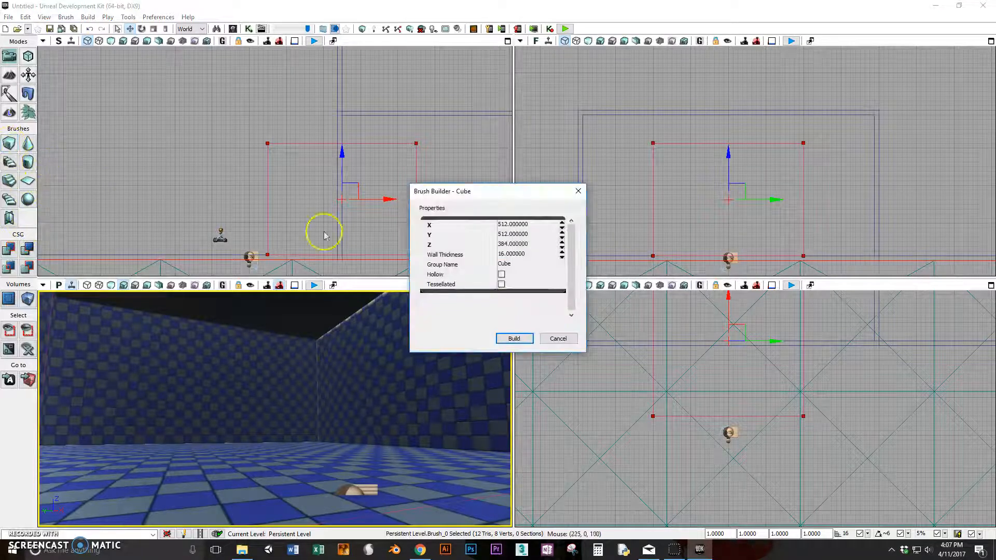
left_click(511, 224)
type("2048")
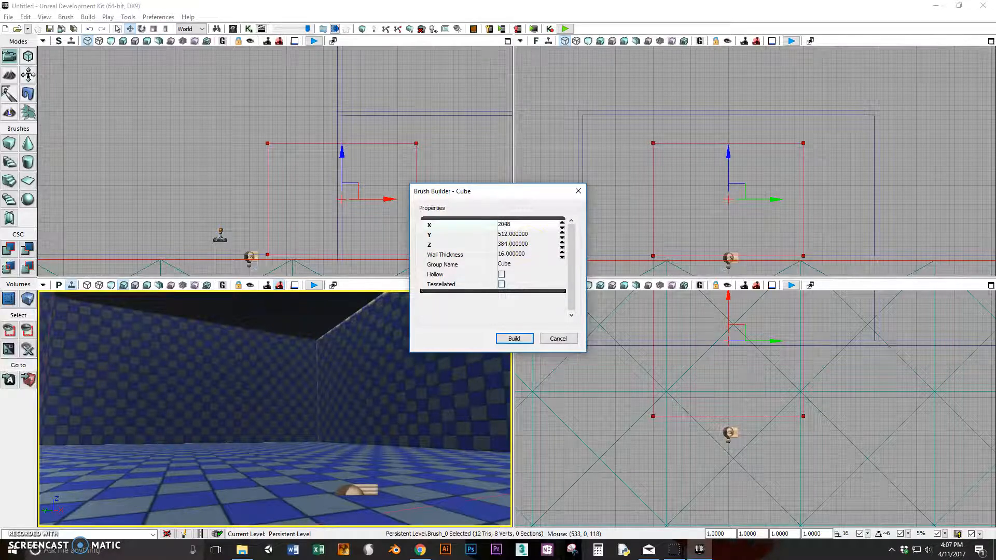
key("Tab")
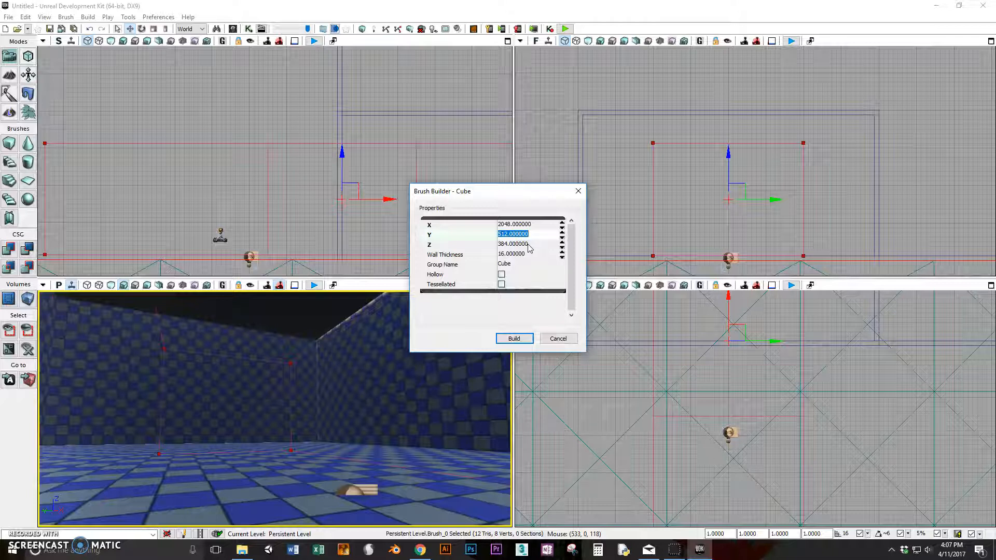
type("1024")
left_click(528, 245)
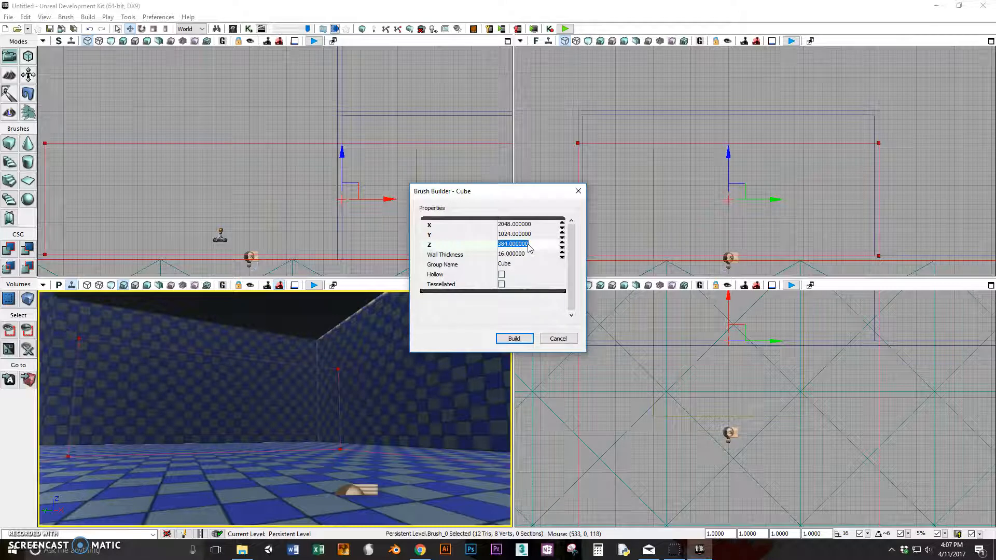
type("32")
key("Tab")
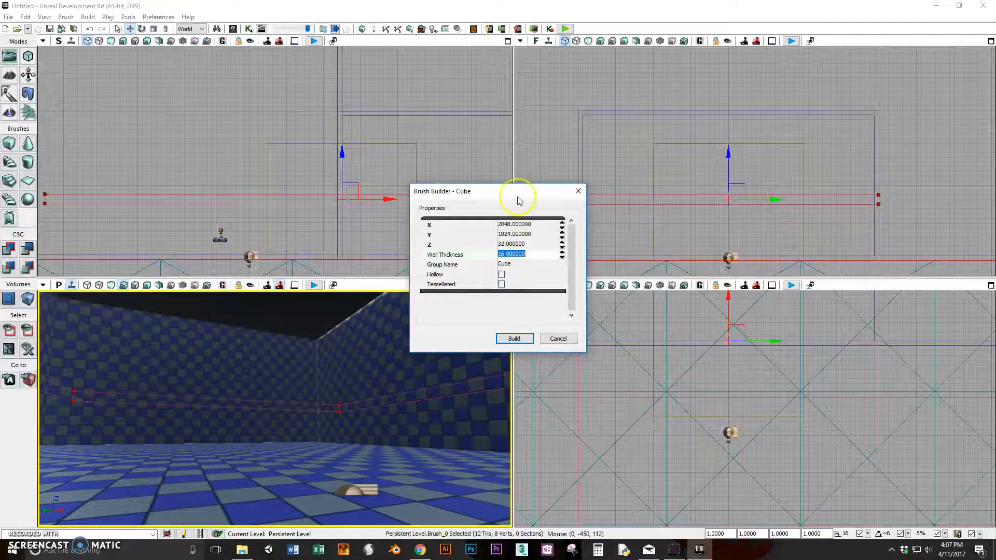
Step: Move the slab brush in the top view from the doorway into the larger room, along one of its side walls
left_click(795, 335)
scroll(851, 365, "down", 5)
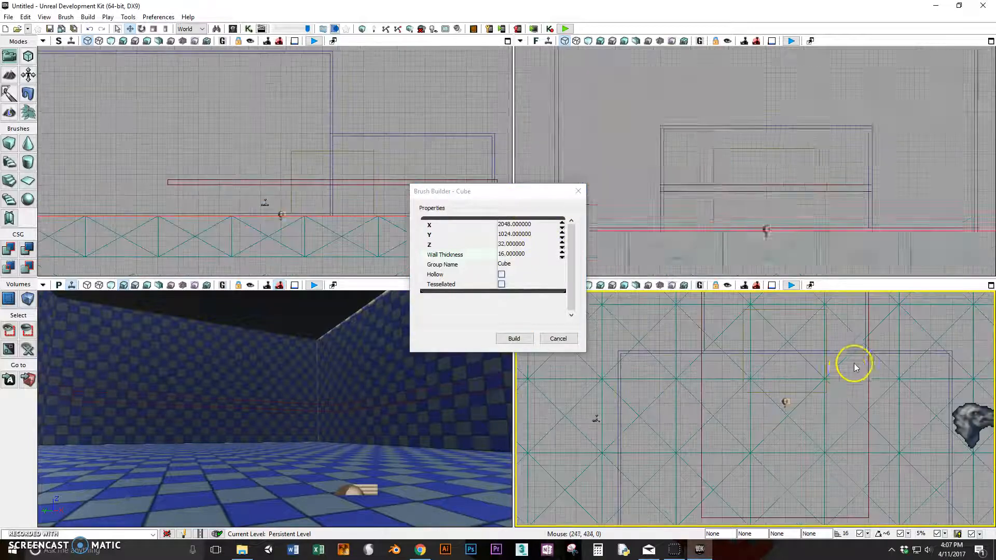
left_click_drag(846, 366, 813, 454)
scroll(813, 458, "down", 2)
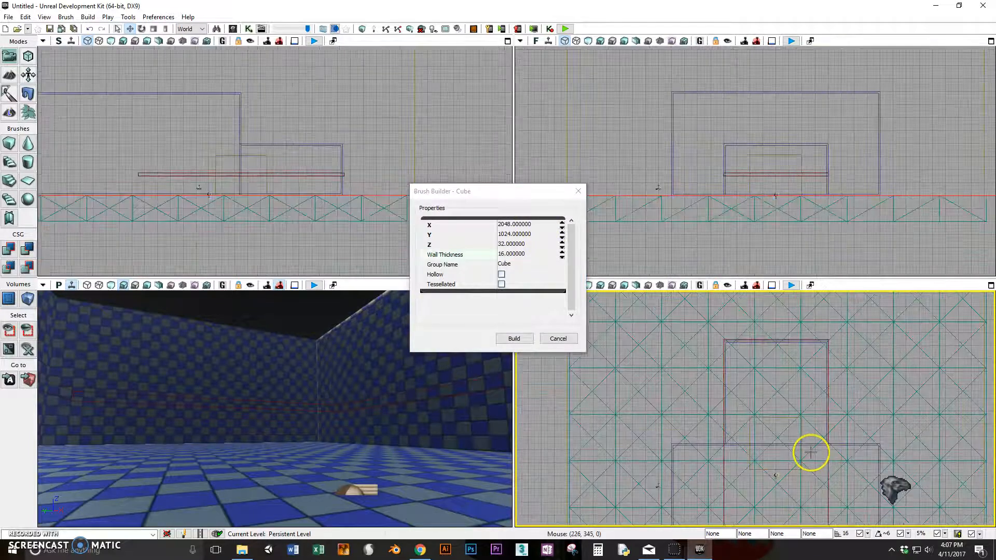
left_click(792, 418)
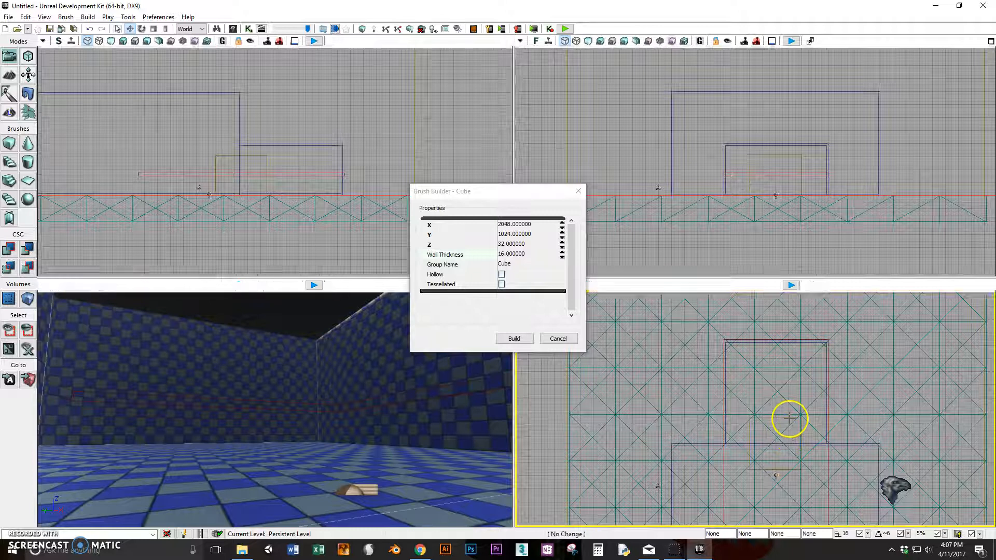
scroll(803, 419, "down", 2)
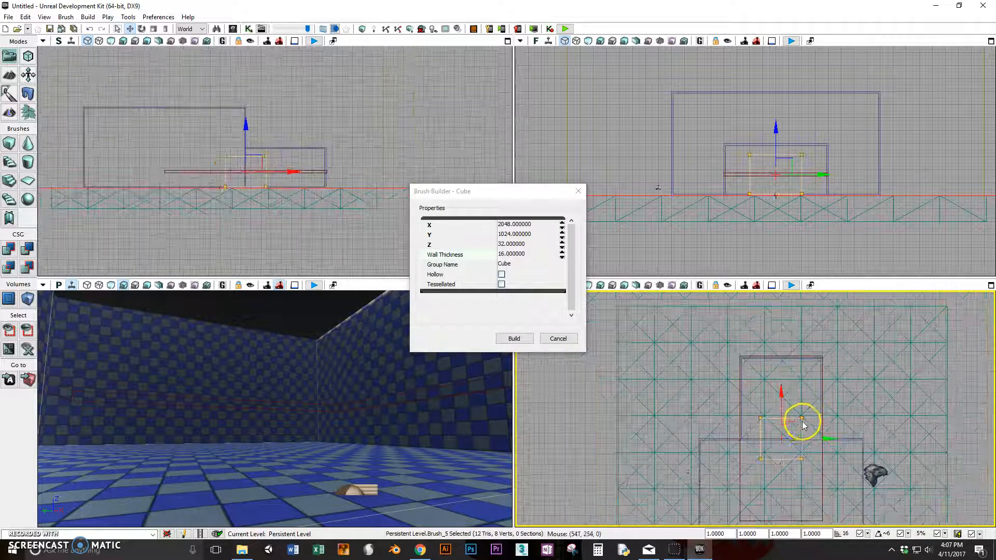
mouse_move(833, 448)
left_mouse_down()
mouse_move(825, 340)
mouse_move(814, 347)
left_mouse_up()
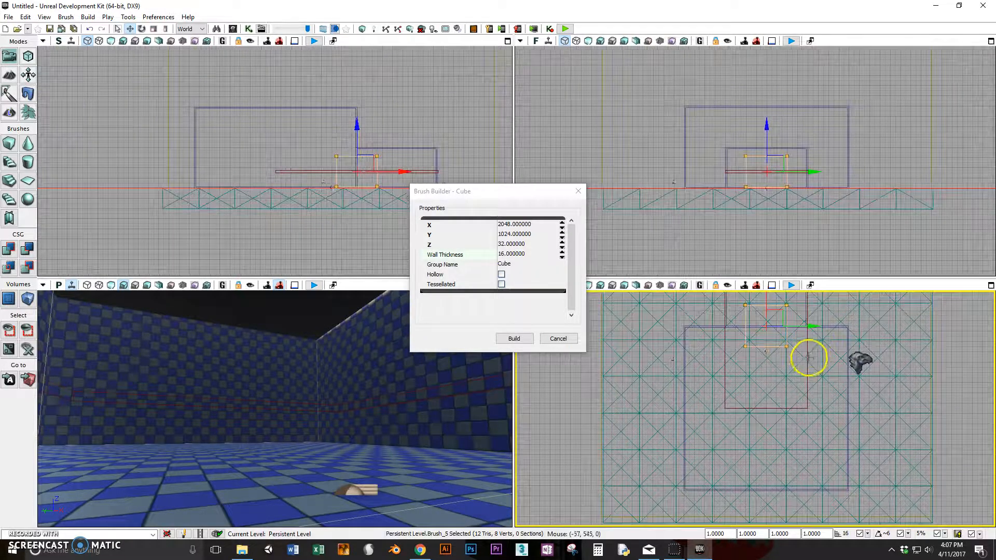
left_click(809, 359)
scroll(805, 366, "down", 2)
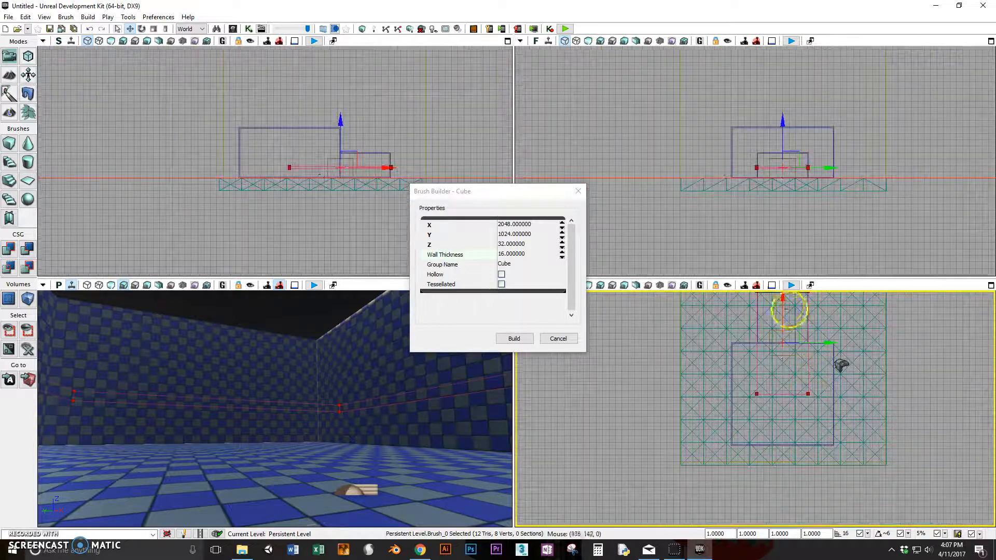
left_click_drag(783, 300, 776, 348)
left_click_drag(830, 397, 807, 396)
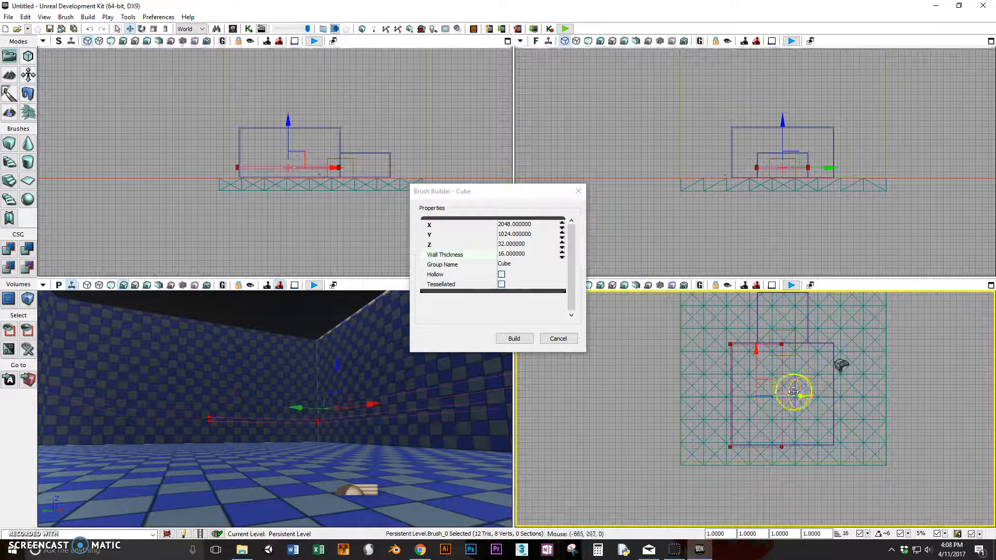
scroll(771, 392, "up", 3)
scroll(771, 392, "up", 1)
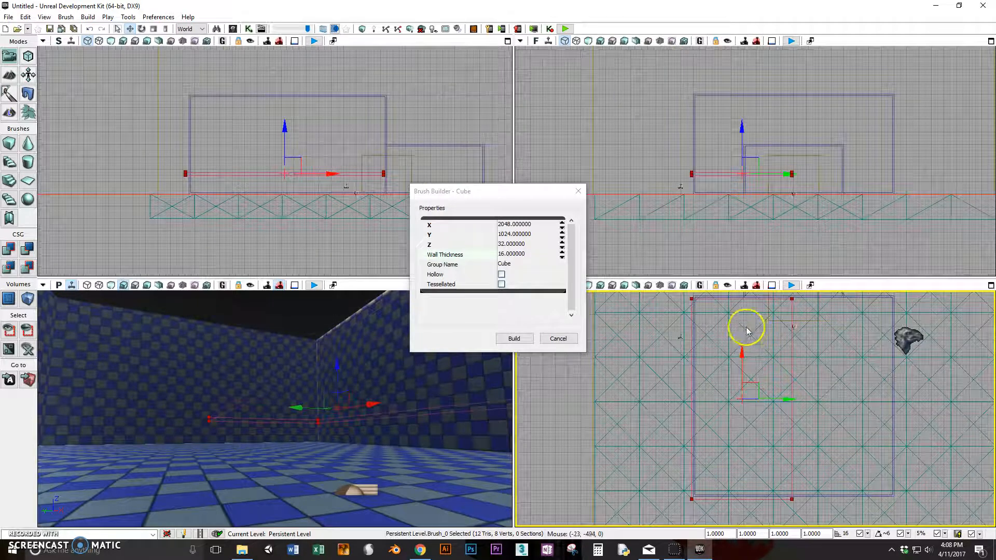
left_click_drag(747, 355, 760, 328)
Step: Raise the slab brush in the front view to about mid-height of the larger room, just above the smaller room's ceiling
left_click_drag(741, 129, 736, 108)
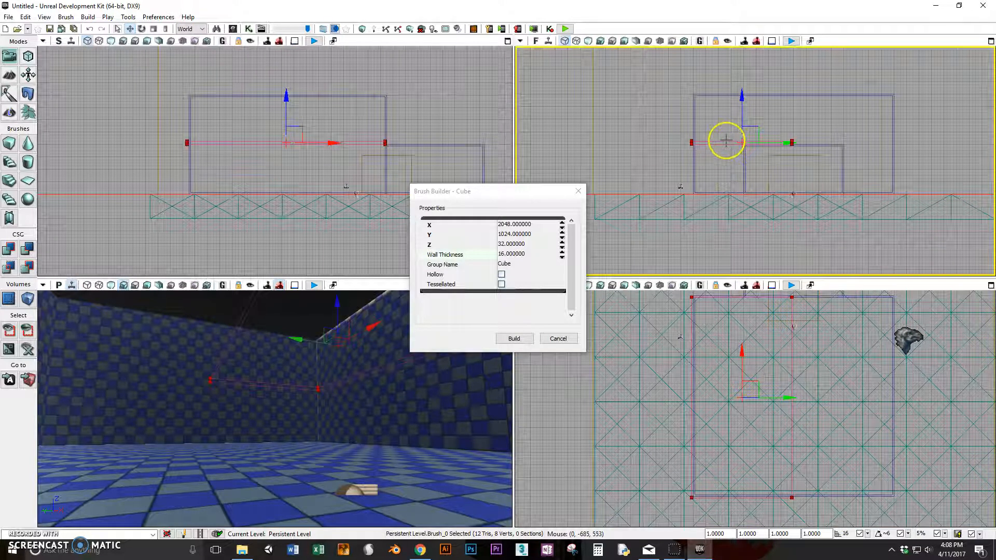
scroll(729, 146, "up", 1)
scroll(729, 143, "up", 1)
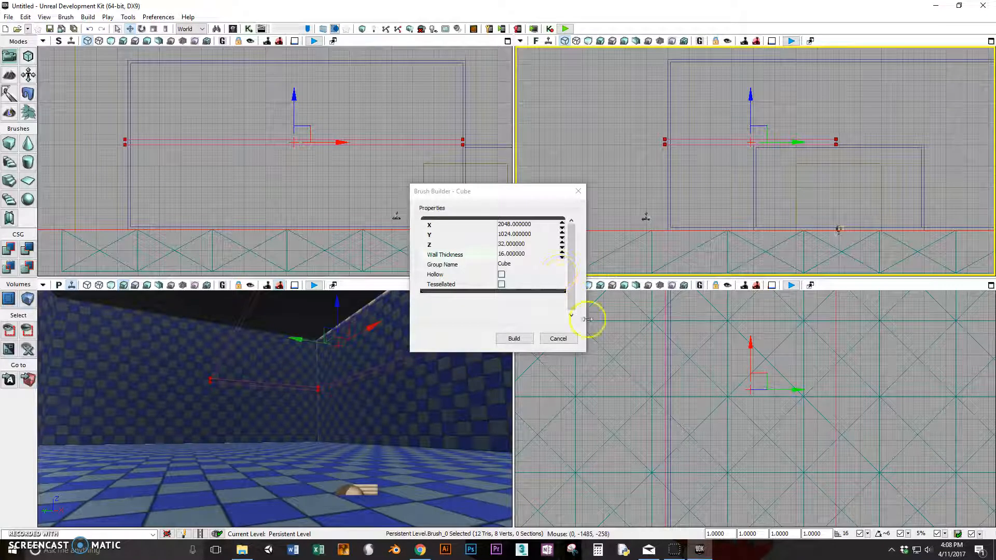
Step: Set the slab brush's Y to 800 and shift it in the front view back against the larger room's side wall
left_click(504, 235)
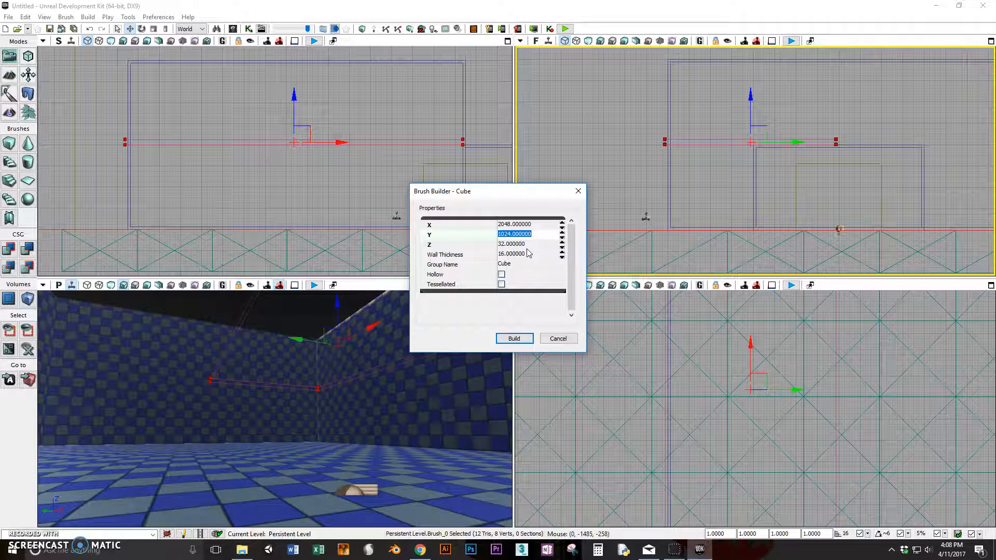
type("80")
key("Tab")
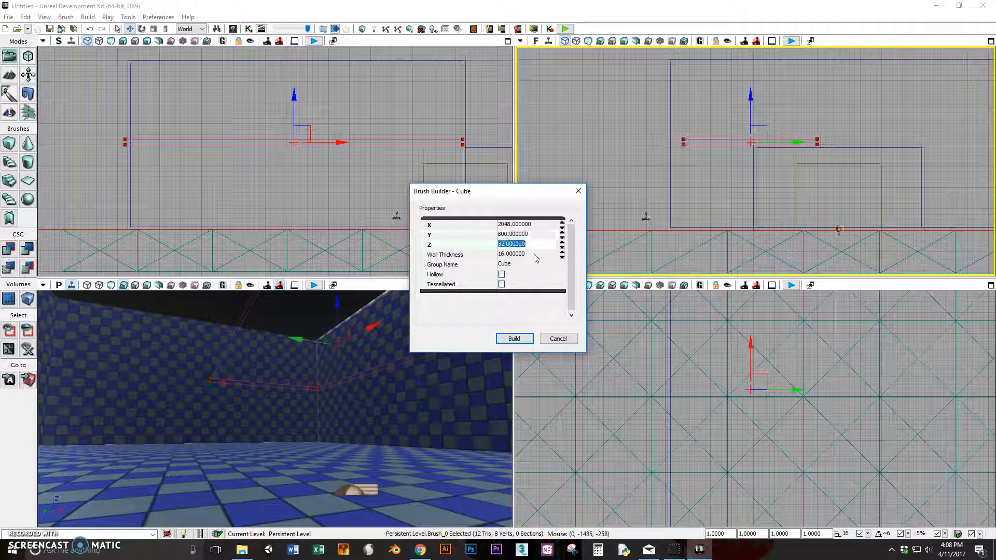
left_click(795, 143)
left_click_drag(794, 144, 780, 146)
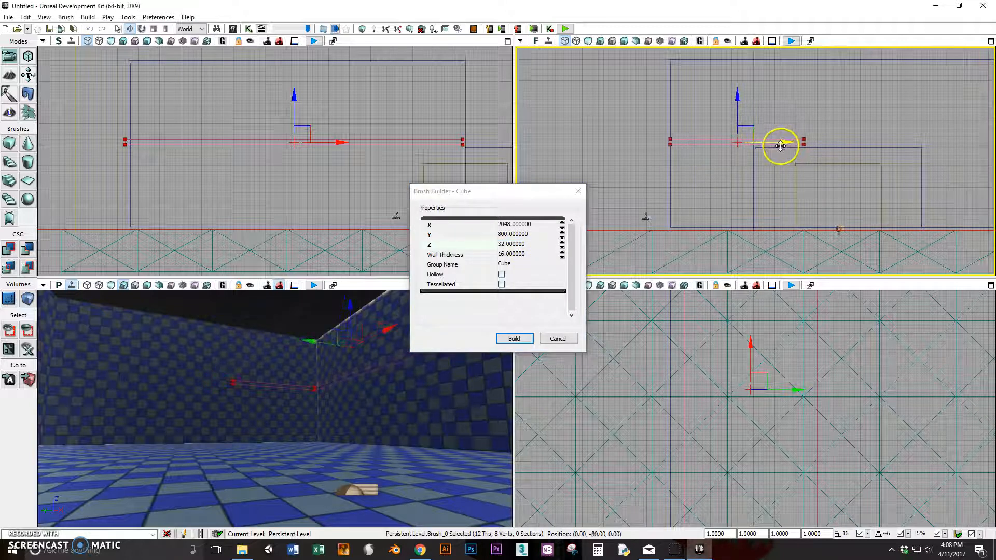
Step: Check both ends of the slab brush in the top view and line them up with the larger room's end walls
scroll(674, 142, "up", 4)
scroll(724, 360, "up", 5)
scroll(753, 364, "down", 3)
left_click_drag(825, 361, 823, 400)
scroll(776, 365, "up", 7)
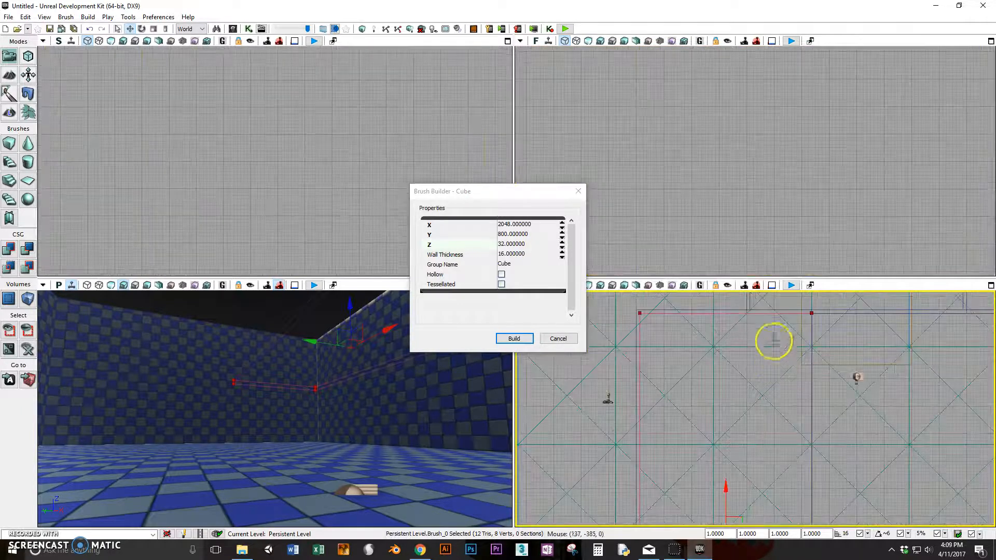
mouse_move(803, 440)
left_mouse_down()
mouse_move(876, 377)
mouse_move(874, 352)
left_mouse_up()
mouse_move(868, 408)
left_mouse_down()
mouse_move(865, 339)
mouse_move(859, 355)
left_mouse_up()
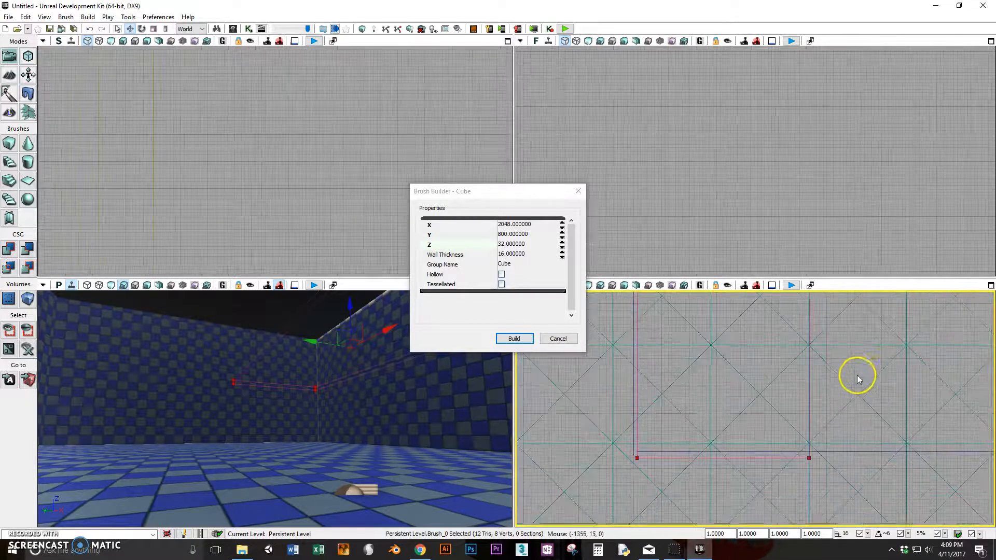
left_click_drag(738, 366, 750, 473)
left_click_drag(741, 391, 738, 446)
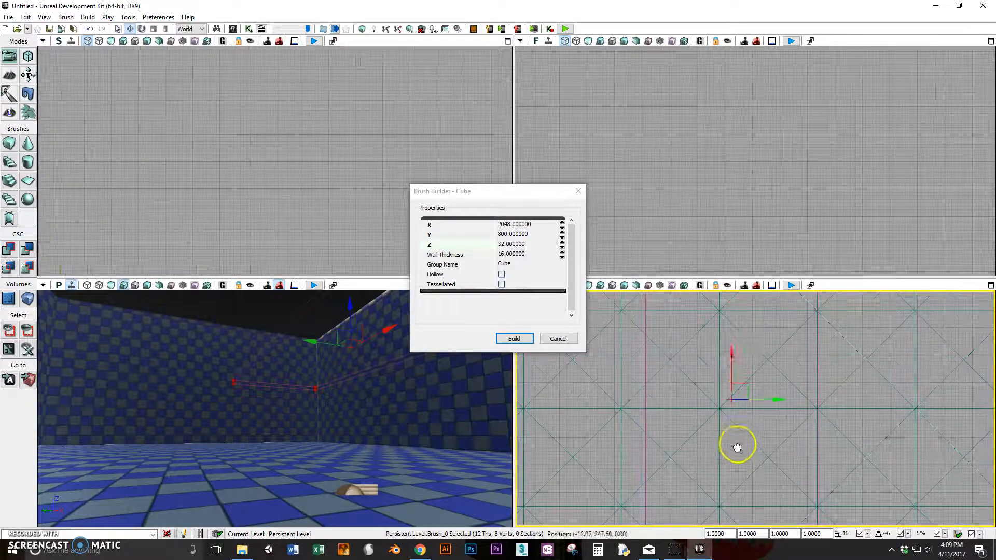
left_click_drag(852, 414, 872, 469)
left_click_drag(867, 379, 867, 460)
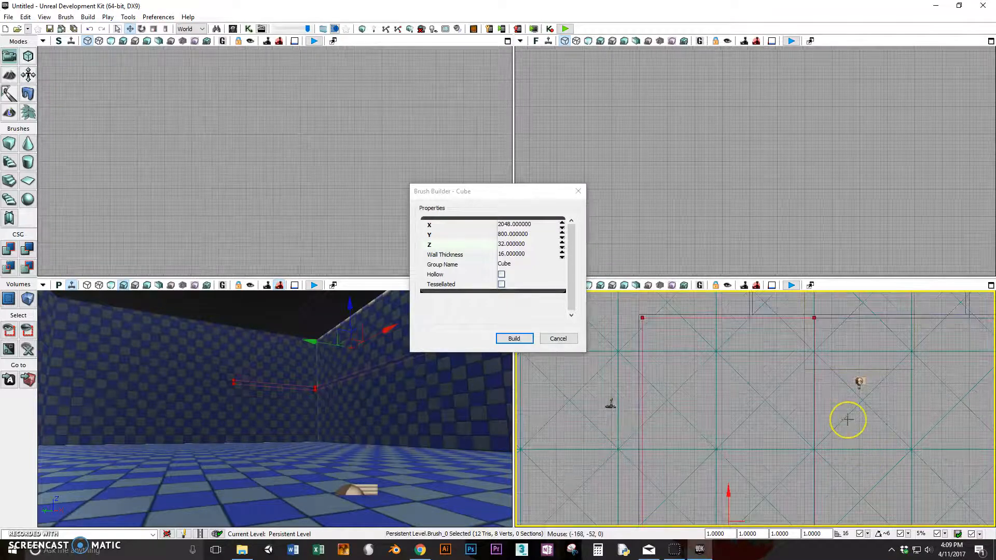
mouse_move(861, 416)
left_mouse_down()
mouse_move(867, 371)
mouse_move(857, 353)
left_mouse_up()
left_click_drag(860, 470, 836, 402)
scroll(848, 375, "down", 2)
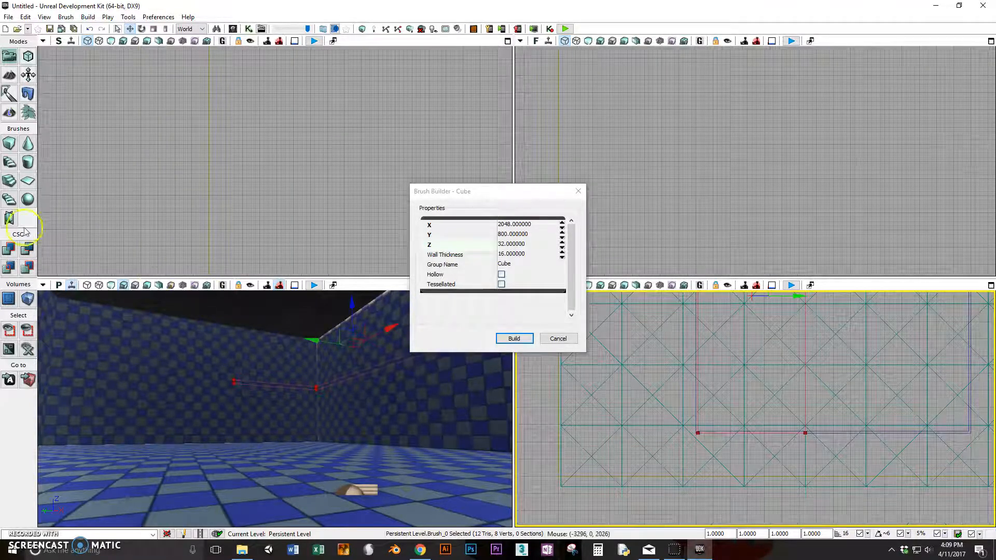
Step: Add the slab to the level with CSG Add and inspect it from above and below in the perspective view
left_click(8, 249)
right_click_drag(213, 363, 234, 413)
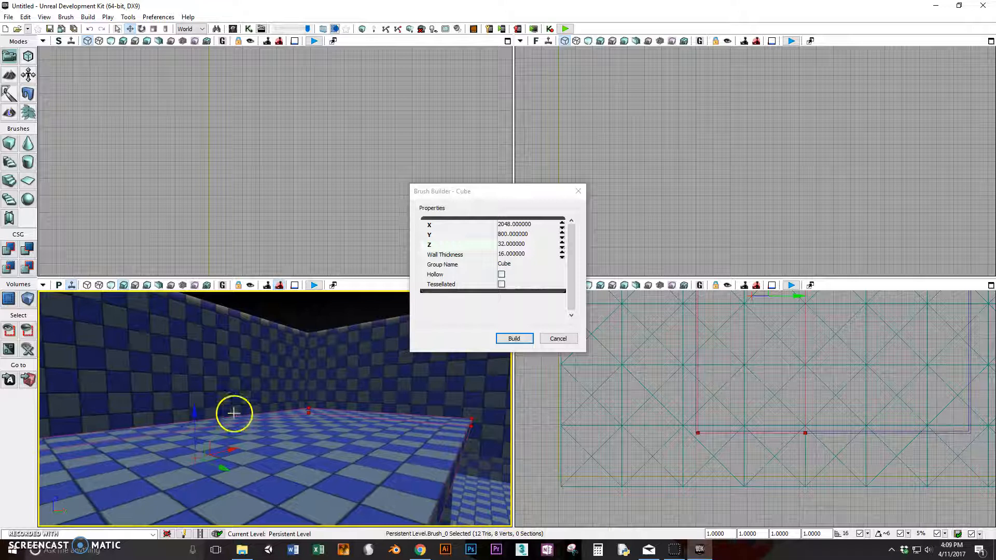
right_click_drag(70, 489, 206, 512)
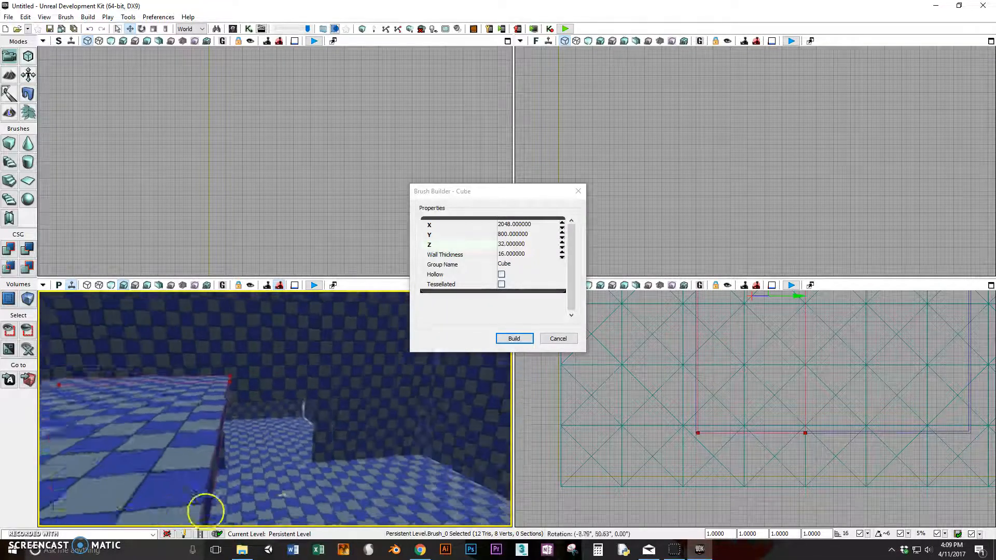
right_click_drag(38, 445, 38, 442)
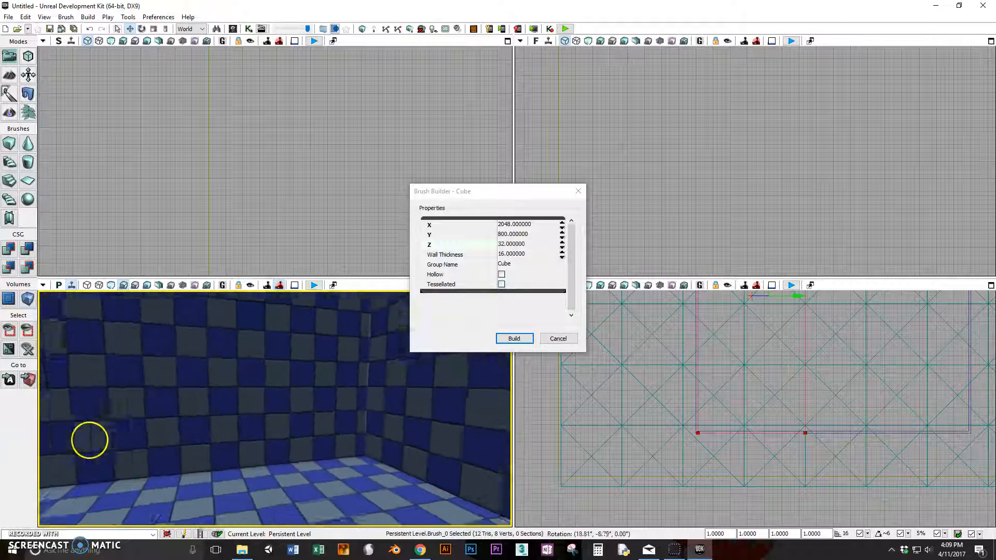
mouse_move(479, 470)
right_mouse_down()
mouse_move(511, 444)
mouse_move(469, 425)
mouse_move(460, 443)
mouse_move(489, 440)
mouse_move(56, 471)
mouse_move(38, 485)
mouse_move(132, 527)
mouse_move(329, 507)
right_mouse_up()
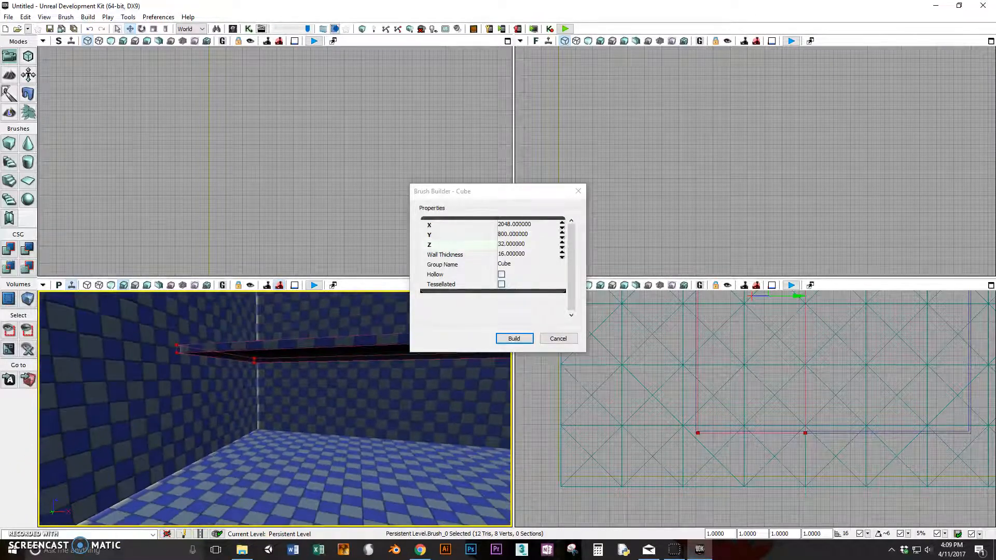
mouse_move(166, 461)
right_mouse_down()
mouse_move(204, 452)
mouse_move(457, 451)
mouse_move(397, 416)
mouse_move(378, 419)
right_mouse_up()
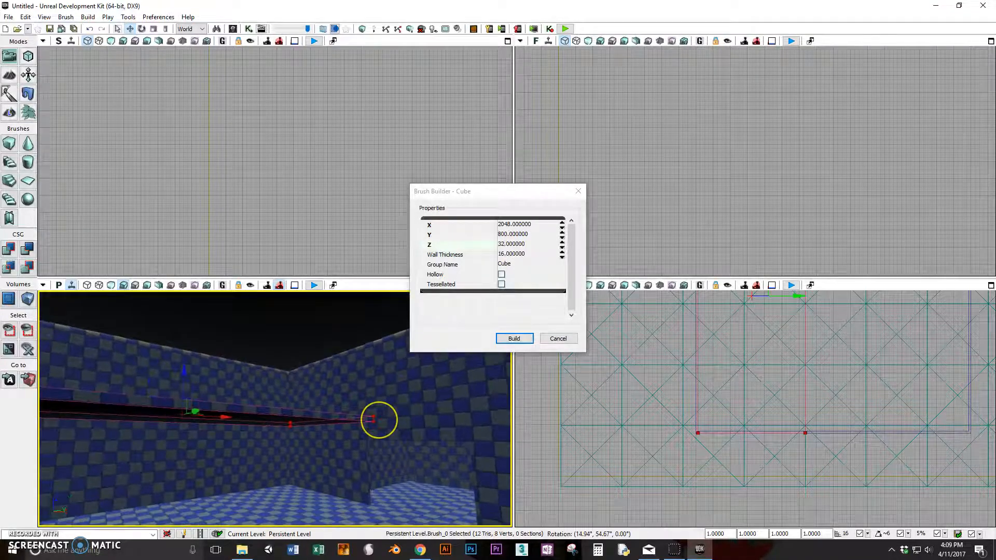
right_click_drag(201, 452, 199, 452)
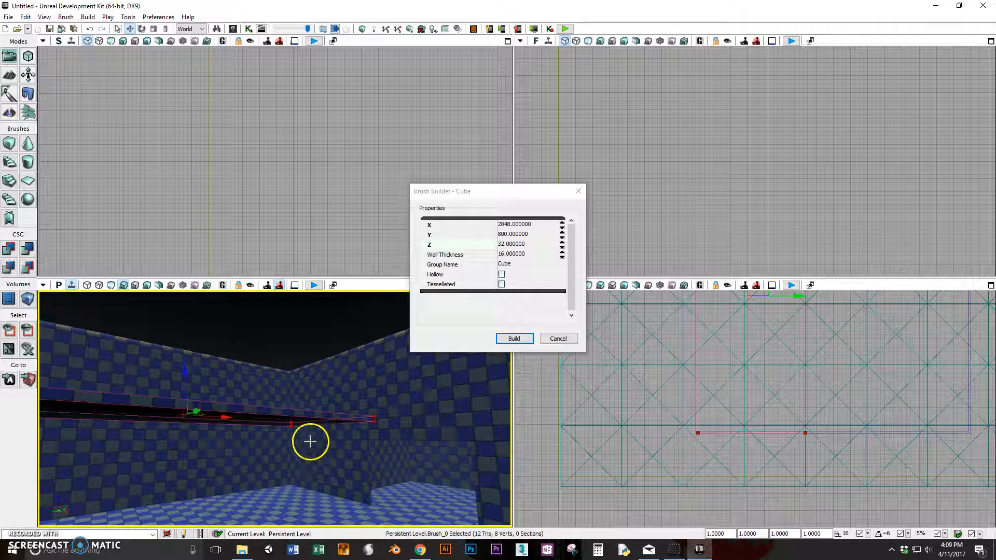
scroll(319, 441, "up", 5)
scroll(319, 441, "down", 5)
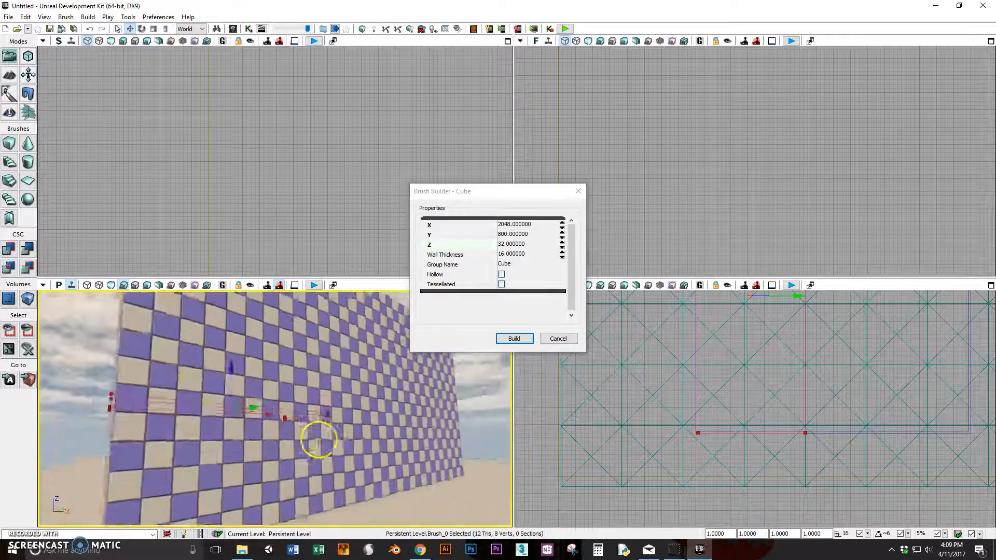